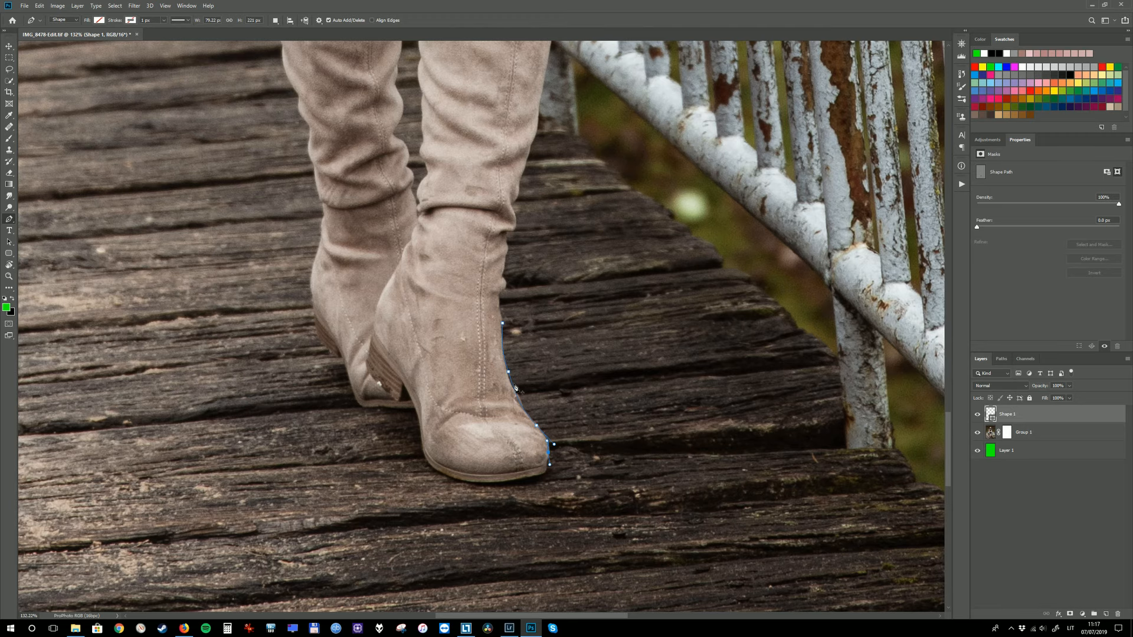
Reposition a middle anchor point of the pen path along the front boot's edge, and delete the pen shape
scroll(515, 387, "up", 5)
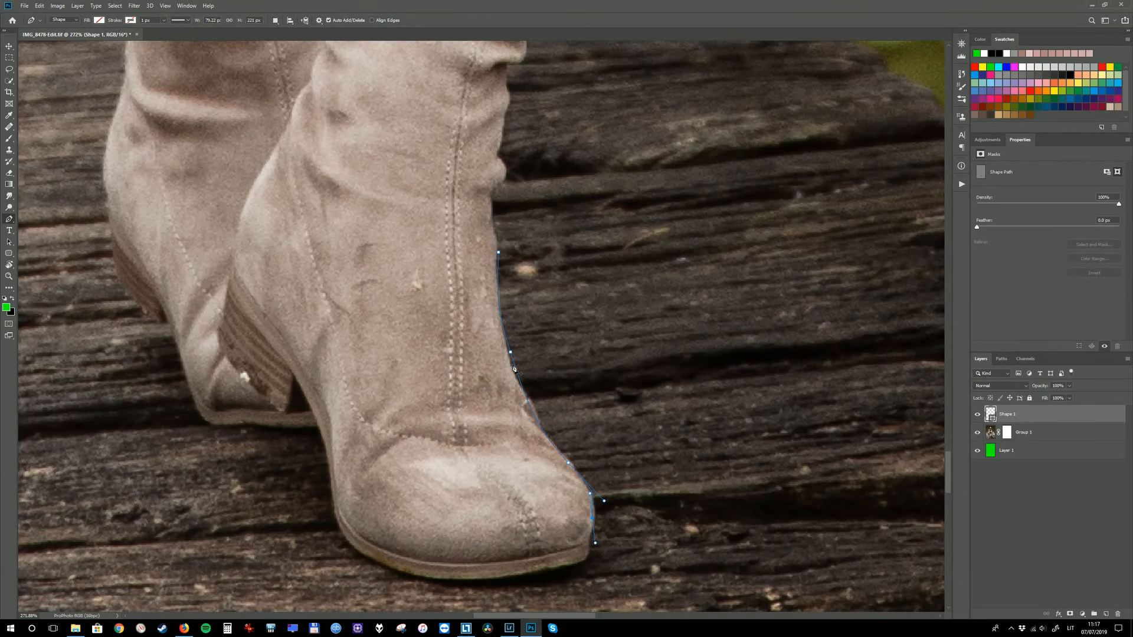
left_click(511, 353, "ctrl")
left_click_drag(512, 355, 511, 366)
scroll(532, 375, "down", 3)
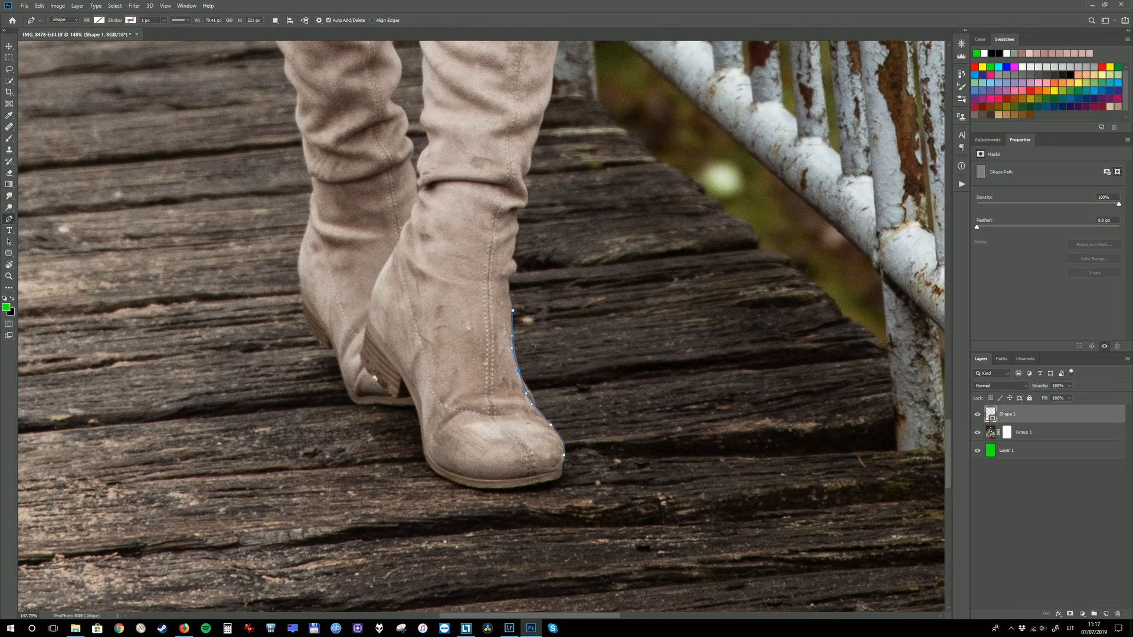
key("Delete")
key("Delete")
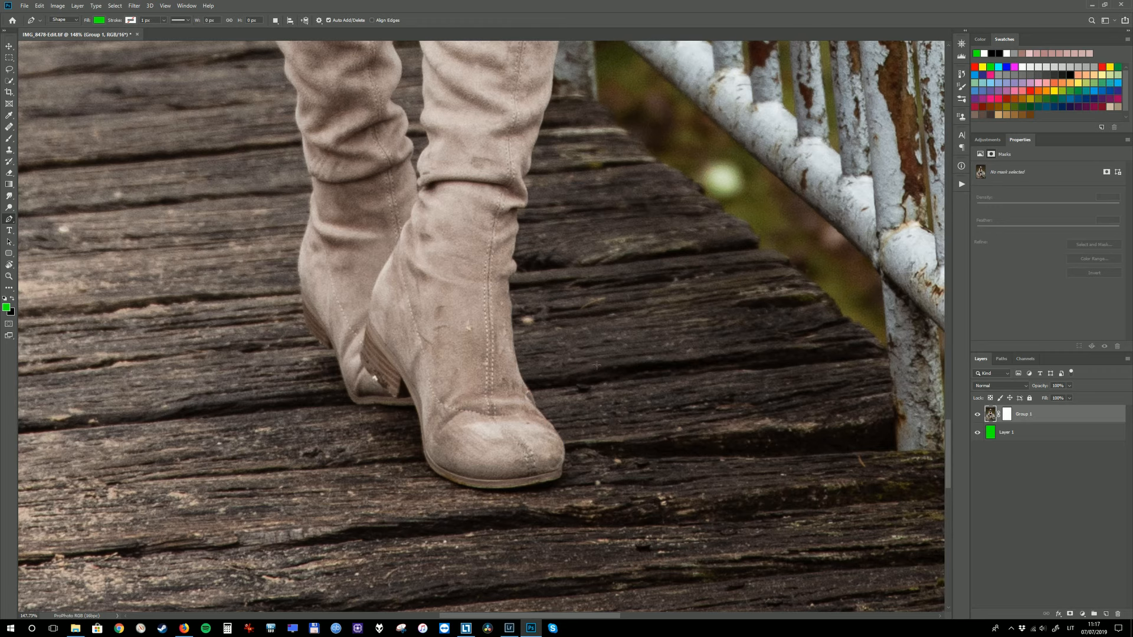
Paint black on the Group 1 layer mask along the front boot's front edge, from the ankle down to the toe
left_click(1007, 414)
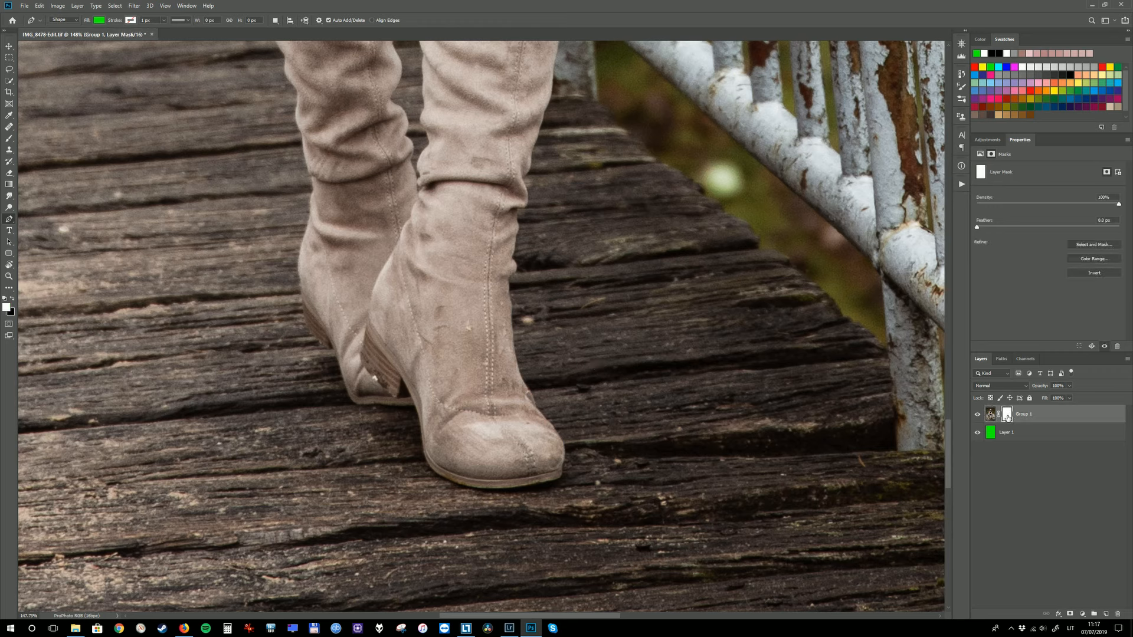
key("b")
key("x")
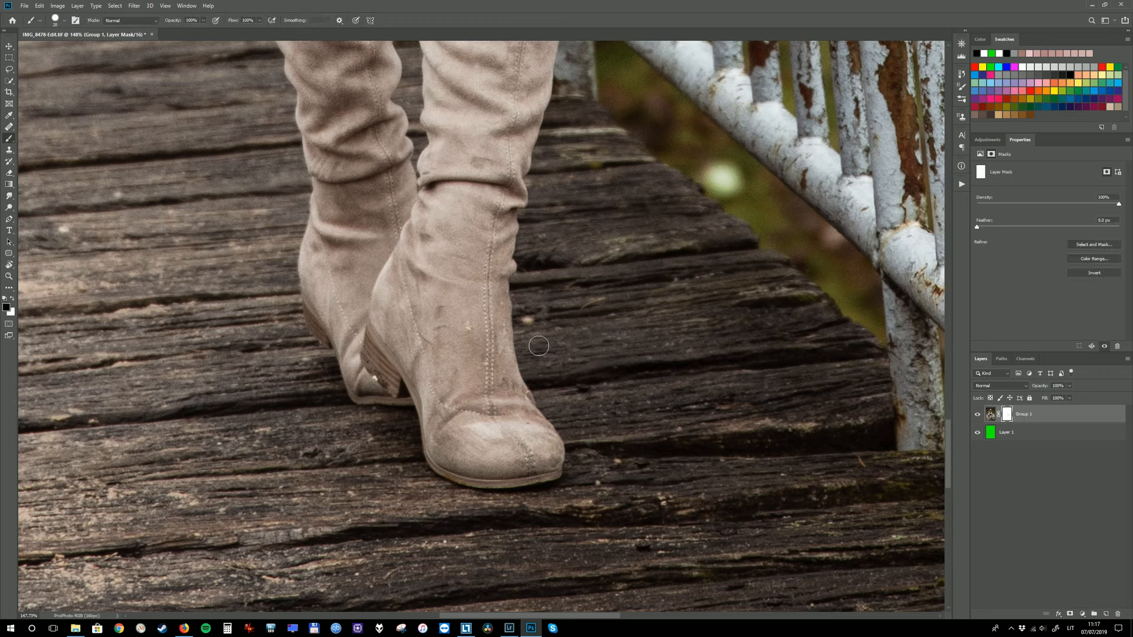
left_click(520, 317)
left_click_drag(519, 316, 546, 402)
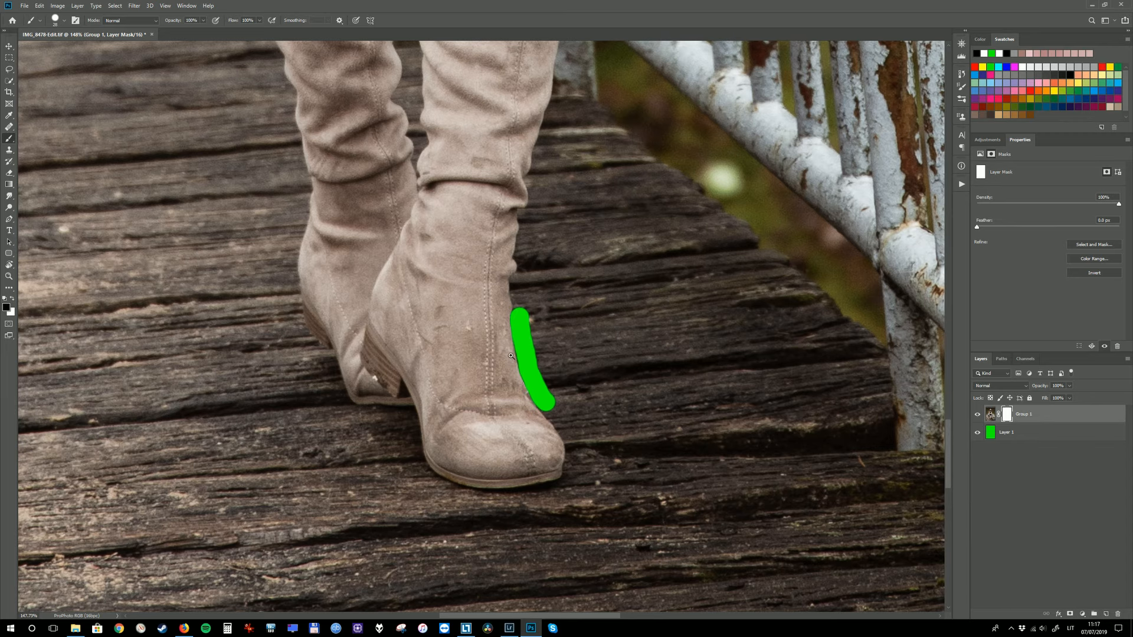
scroll(513, 354, "up", 4)
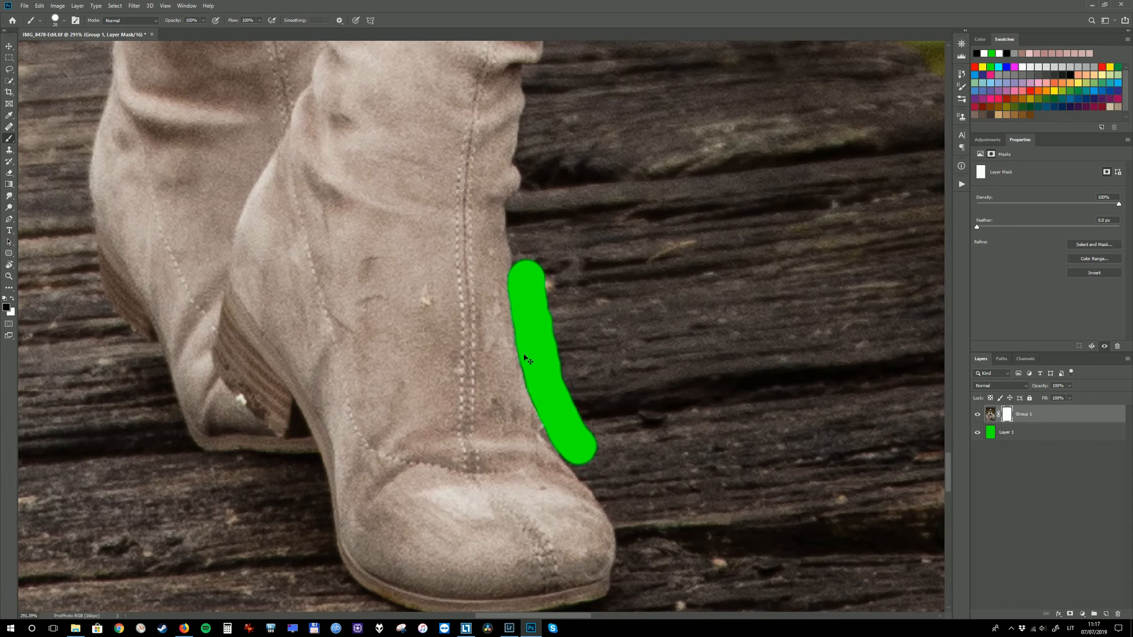
scroll(554, 357, "down", 5)
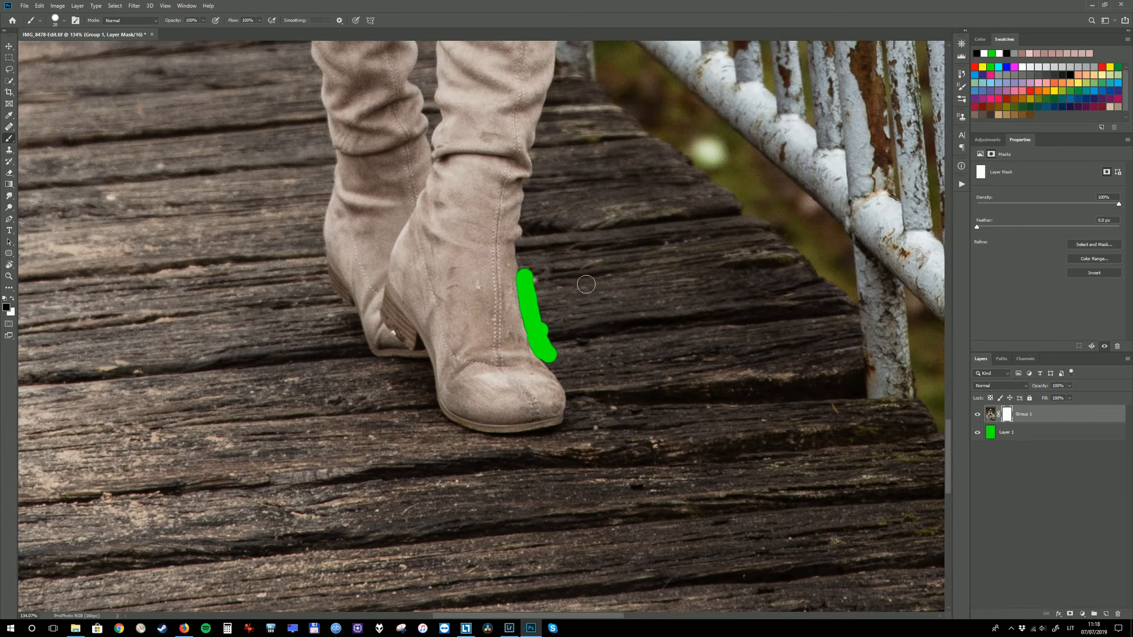
Extend the black mask stroke around the front boot's toe and beneath its sole to the heel side
key("x")
mouse_move(518, 325)
left_mouse_down()
mouse_move(558, 366)
mouse_move(571, 419)
mouse_move(542, 438)
mouse_move(466, 444)
left_mouse_up()
key("ctrl+z")
key("ctrl+z")
key("x")
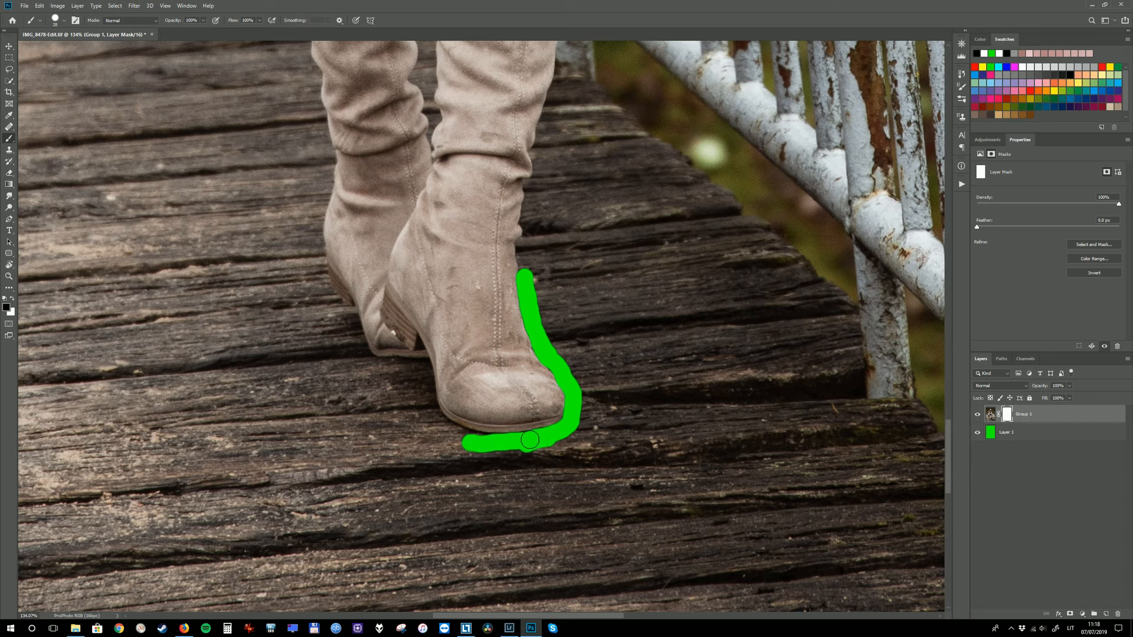
mouse_move(514, 441)
left_mouse_down()
mouse_move(467, 439)
mouse_move(431, 415)
left_mouse_up()
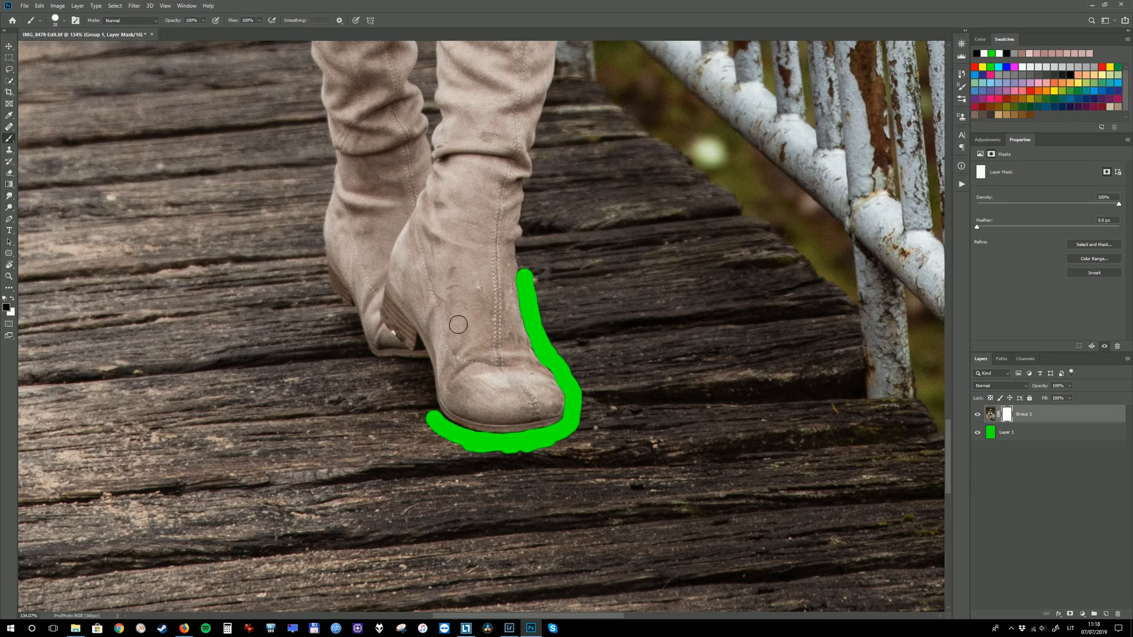
Trace the back edge of the rear boot with the Pen tool, from the ankle down to the heel
left_click_drag(427, 284, 475, 352)
key("p")
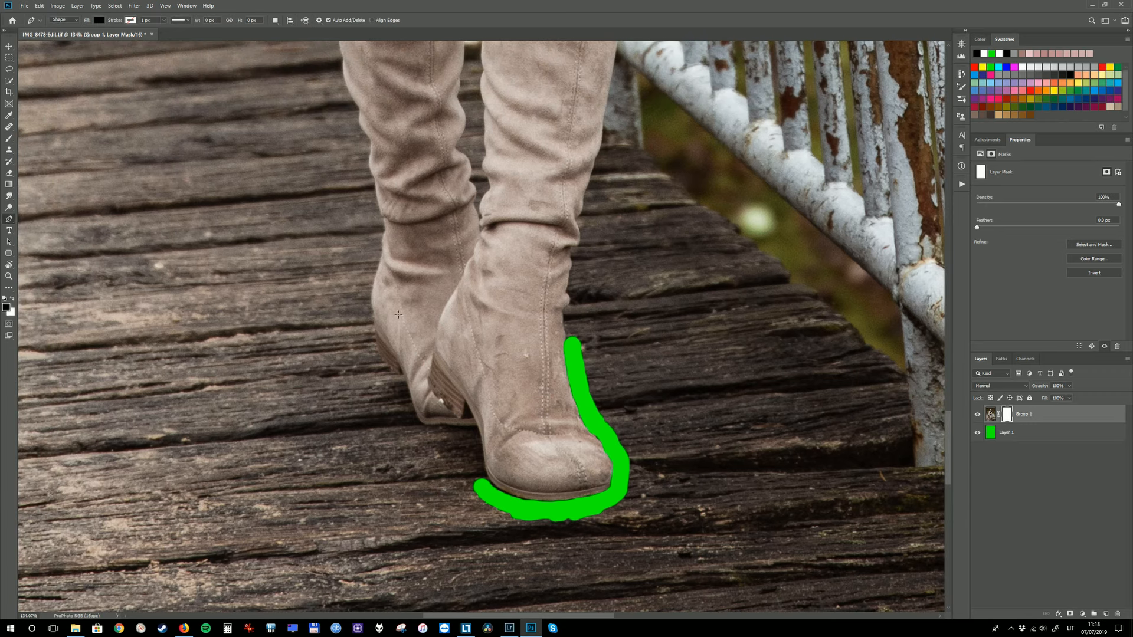
left_click(383, 237)
left_click(379, 267)
left_click(376, 275)
left_click(370, 302)
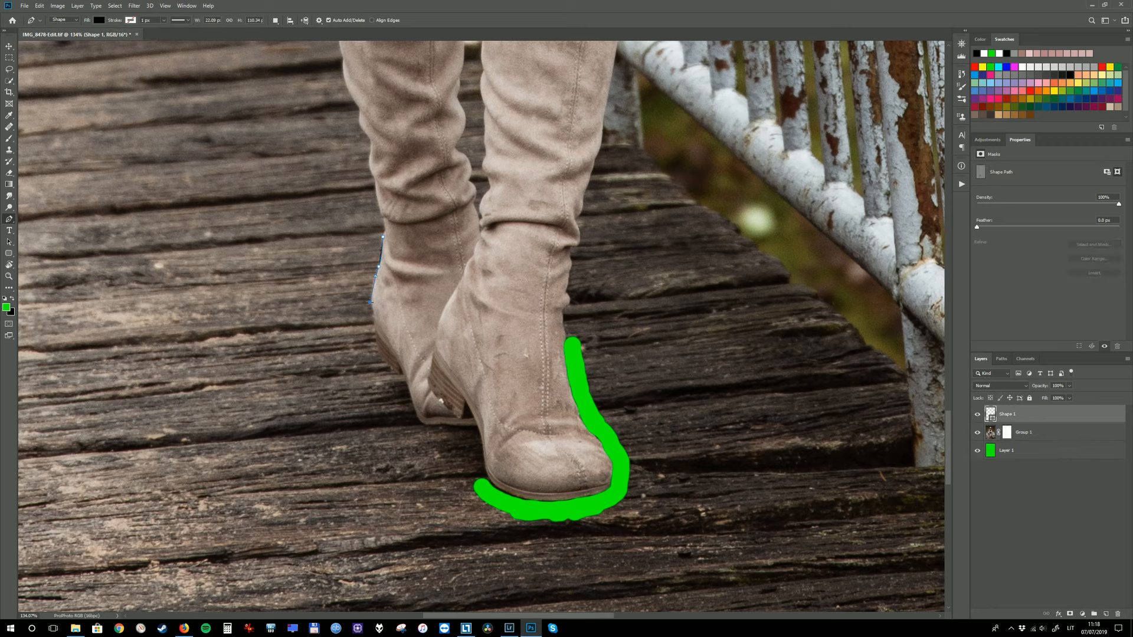
left_click(370, 316)
left_click_drag(377, 343, 401, 376)
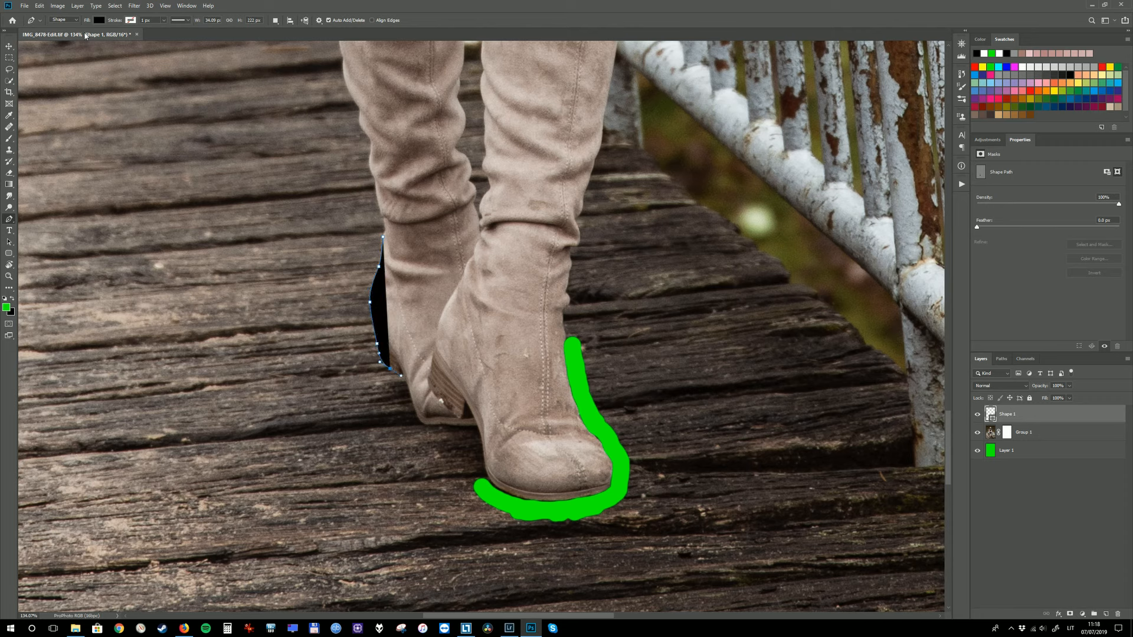
Set the rear boot shape's fill to no color
left_click(99, 21)
left_click(61, 36)
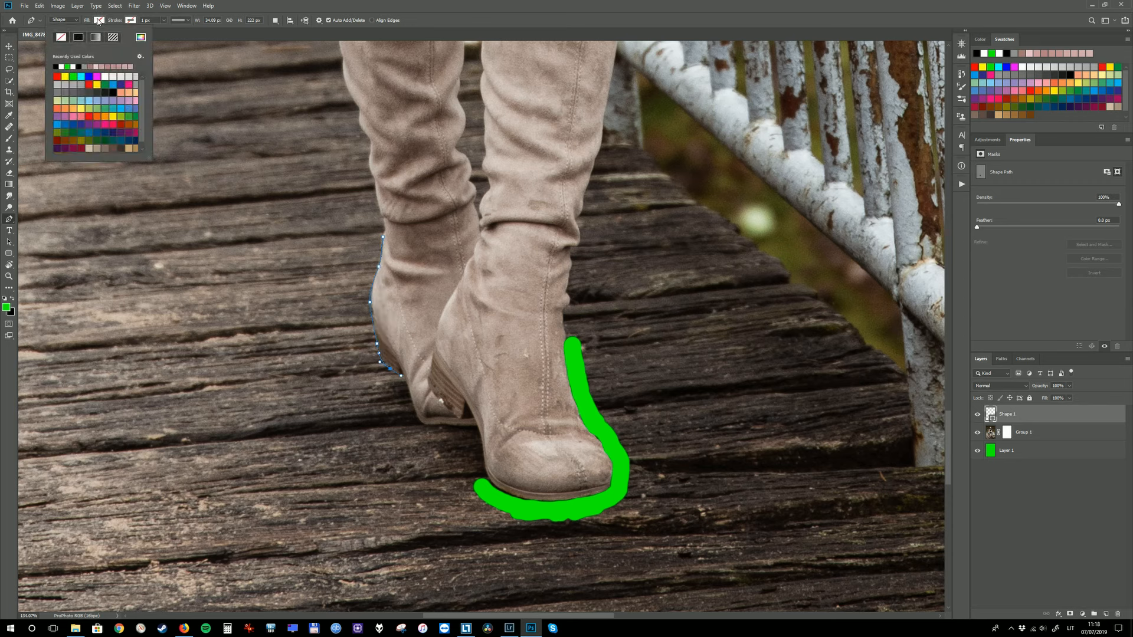
left_click(98, 21)
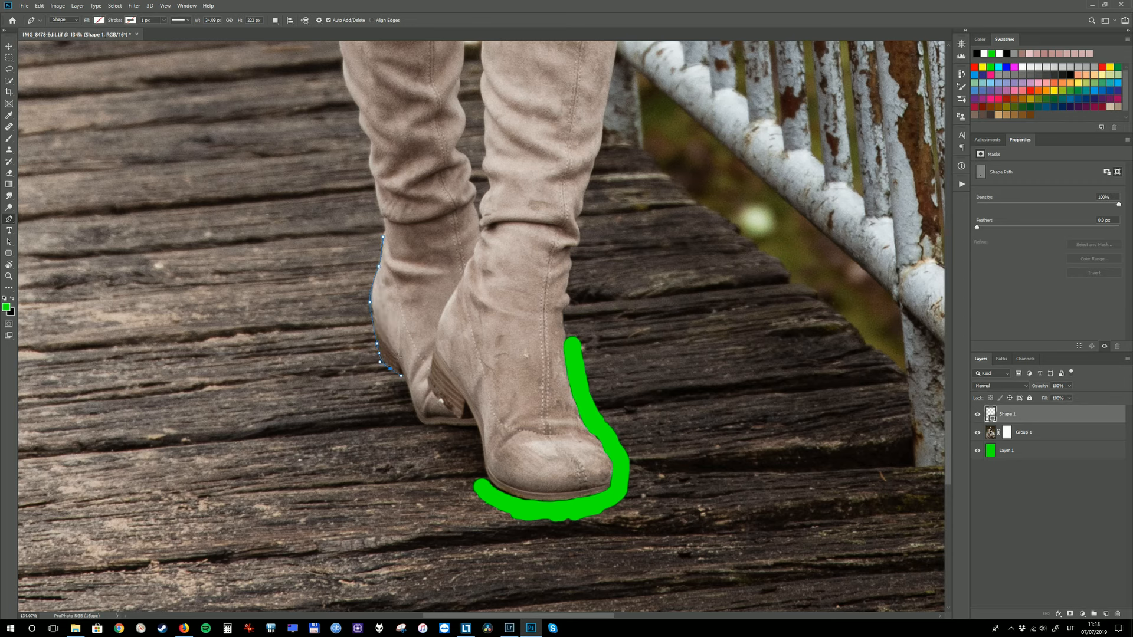
Make a new anti-aliased selection with 0 px feather from the rear boot path and try to delete its contents
right_click(376, 327)
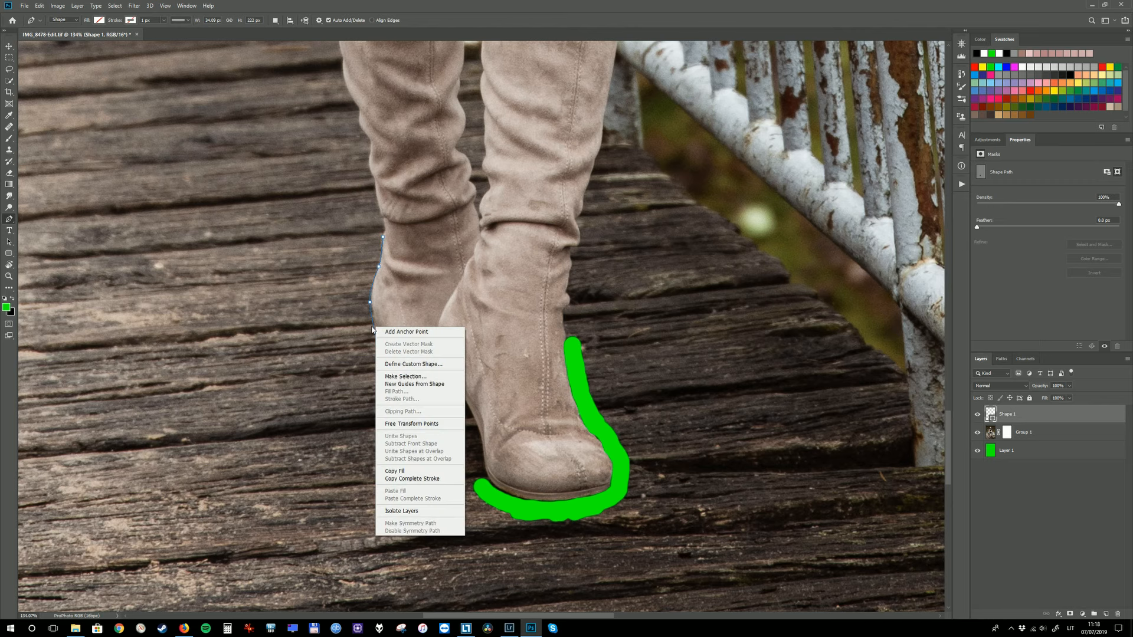
left_click(415, 375)
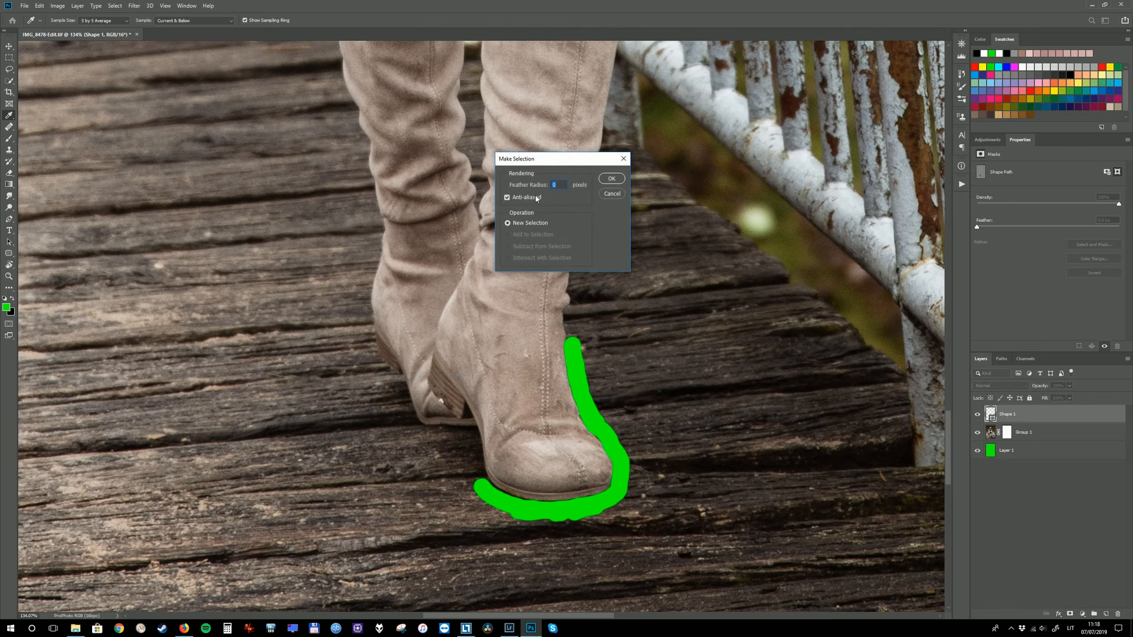
left_click(611, 178)
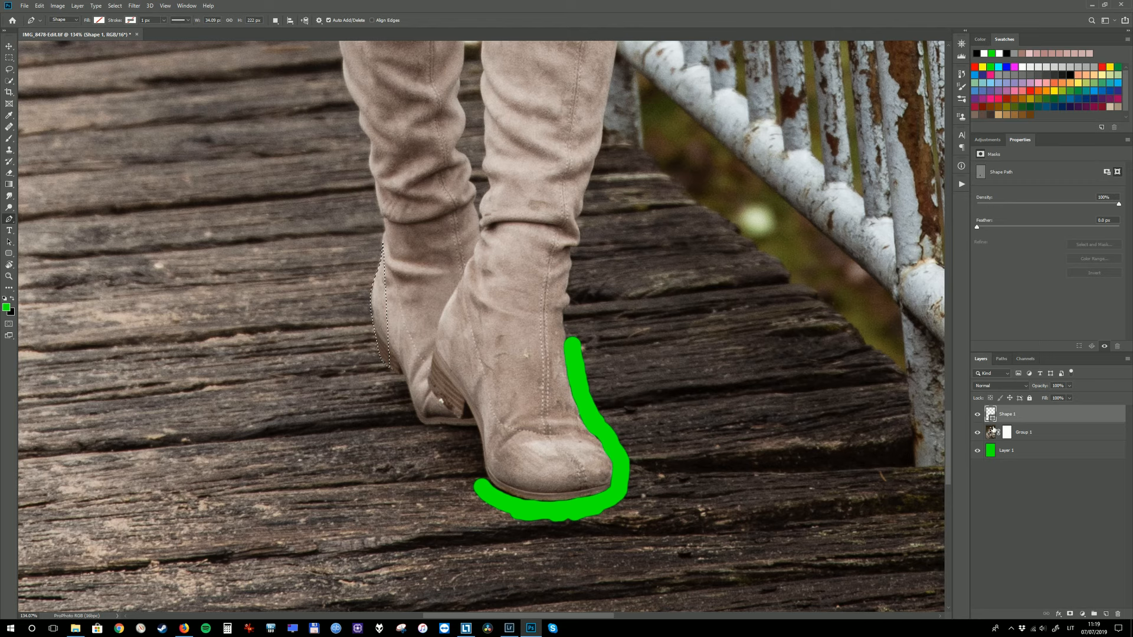
key("Delete")
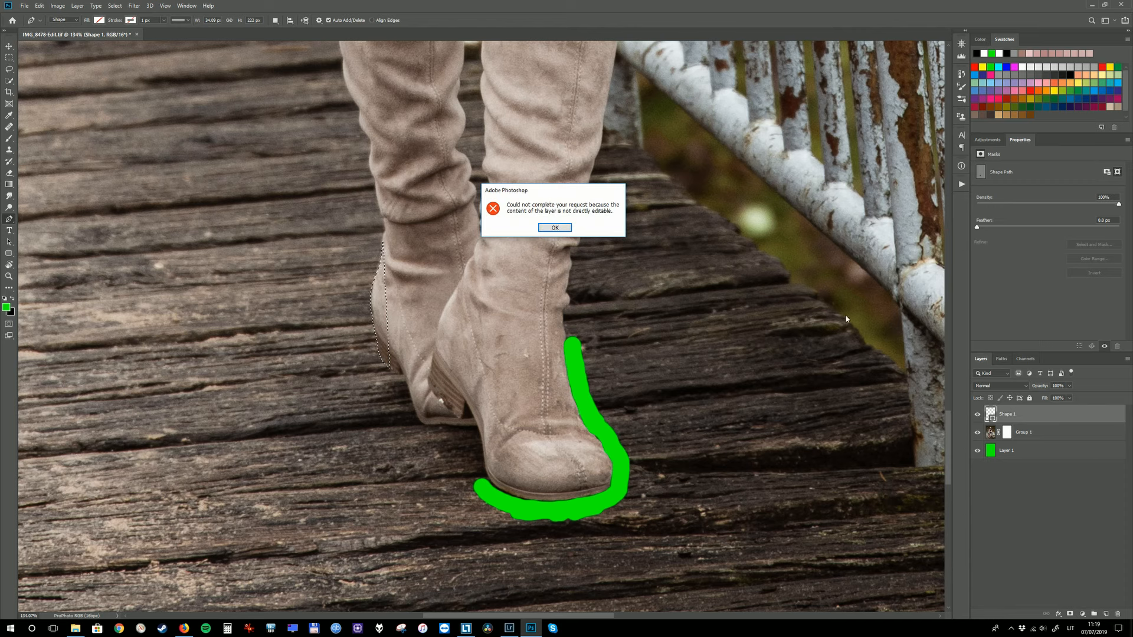
left_click(557, 229)
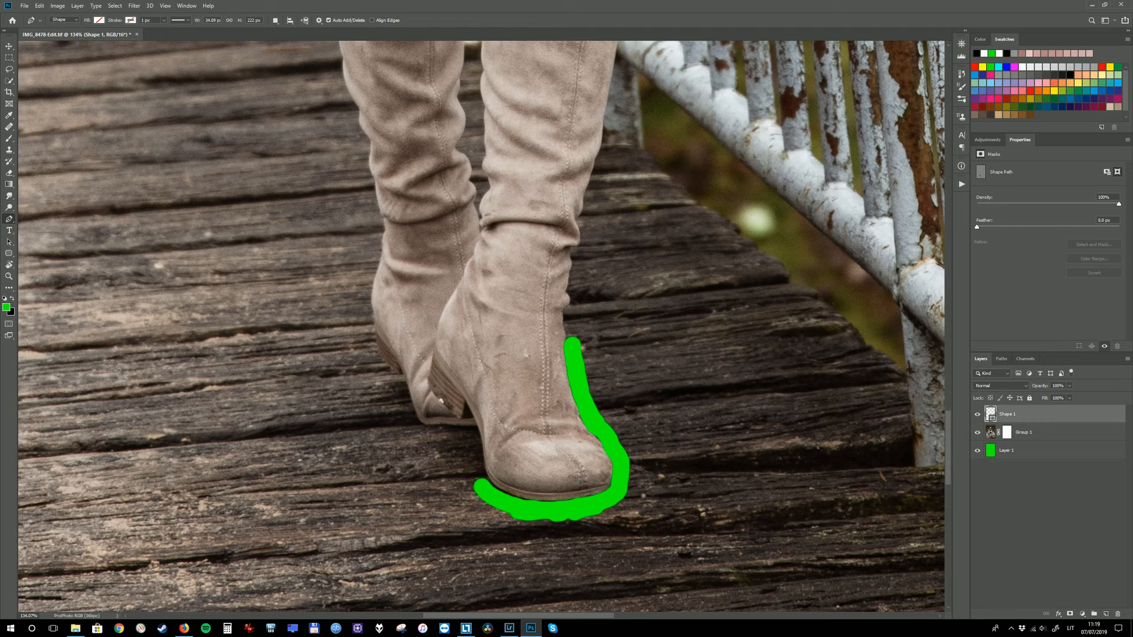
Paint white on the Group 1 layer mask to restore the area along the front boot's ankle above the toe
left_click_drag(602, 376, 556, 328)
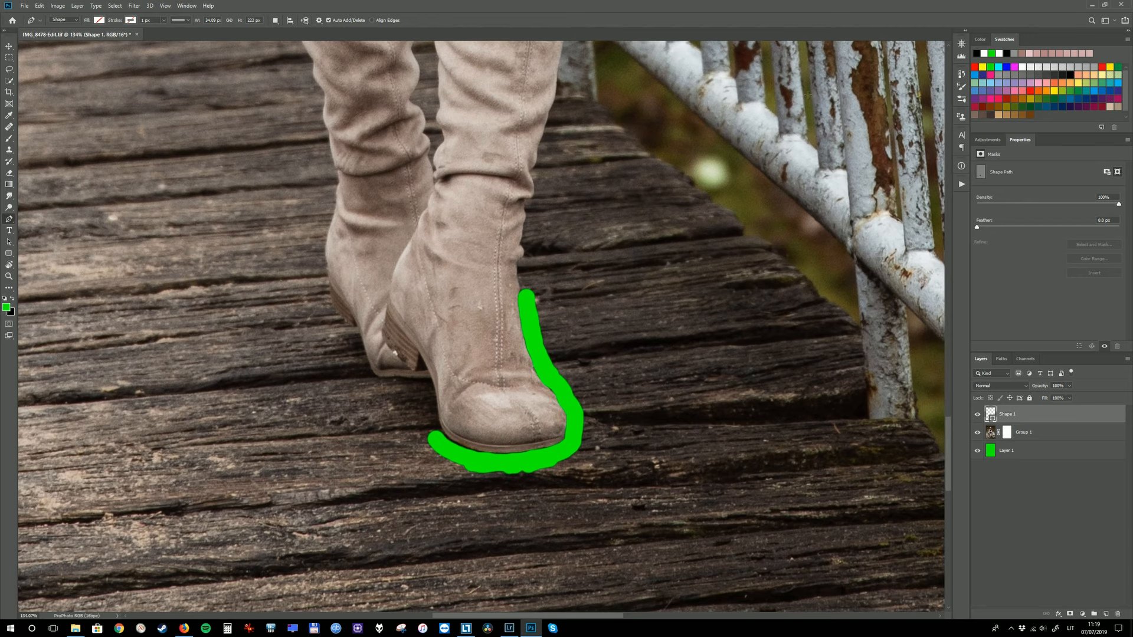
left_click(1005, 433)
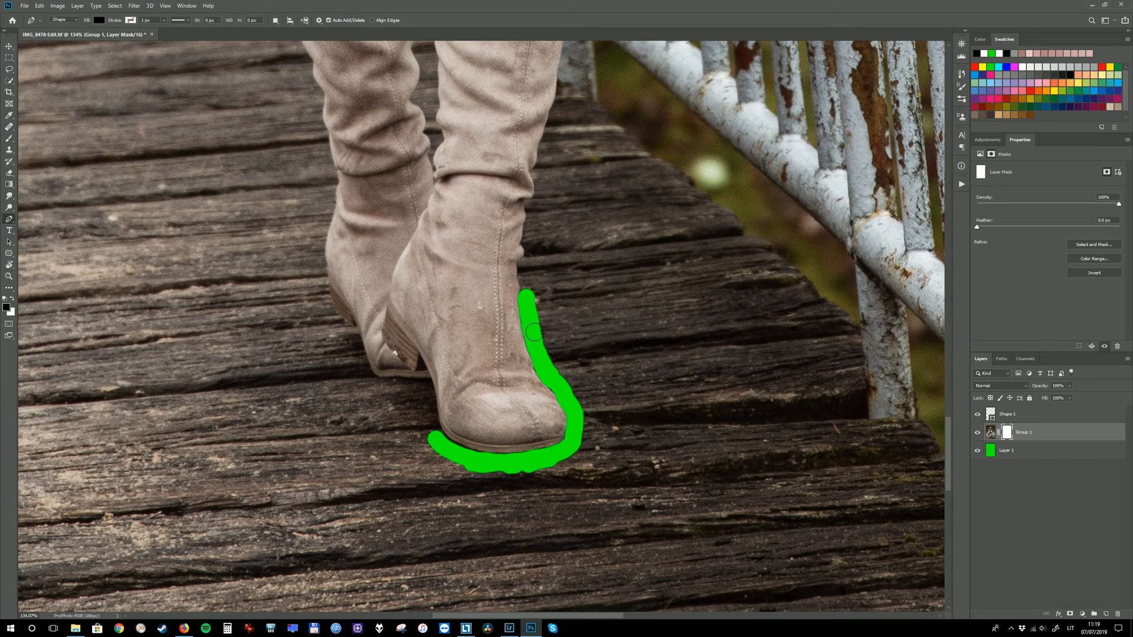
key("b")
key("x")
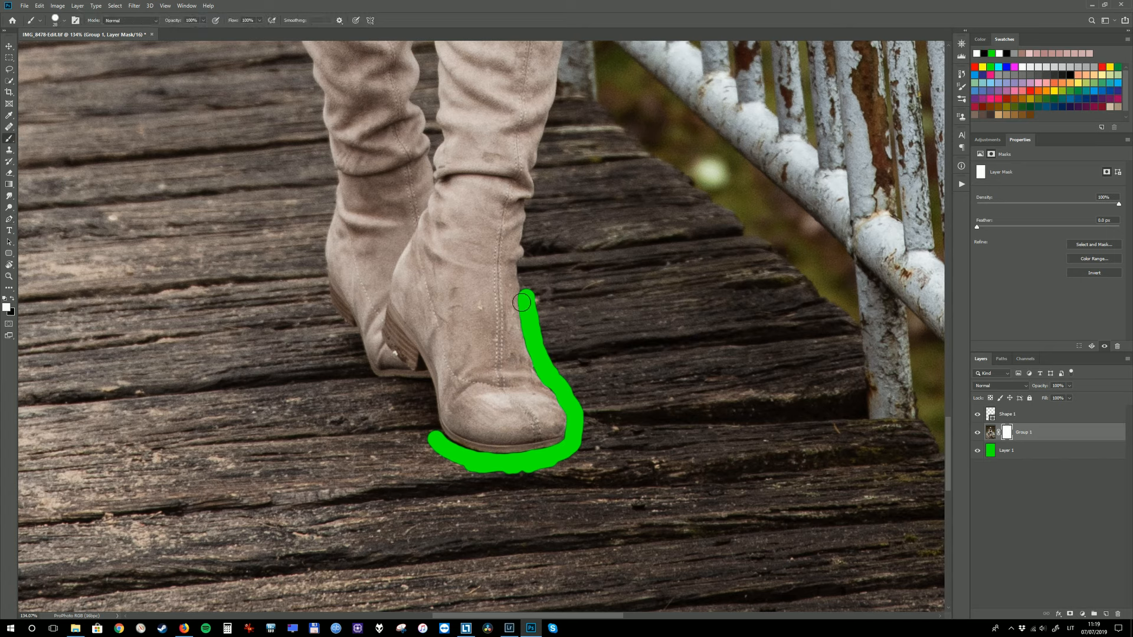
mouse_move(519, 289)
left_mouse_down()
mouse_move(525, 343)
mouse_move(536, 367)
mouse_move(537, 322)
mouse_move(564, 365)
left_mouse_up()
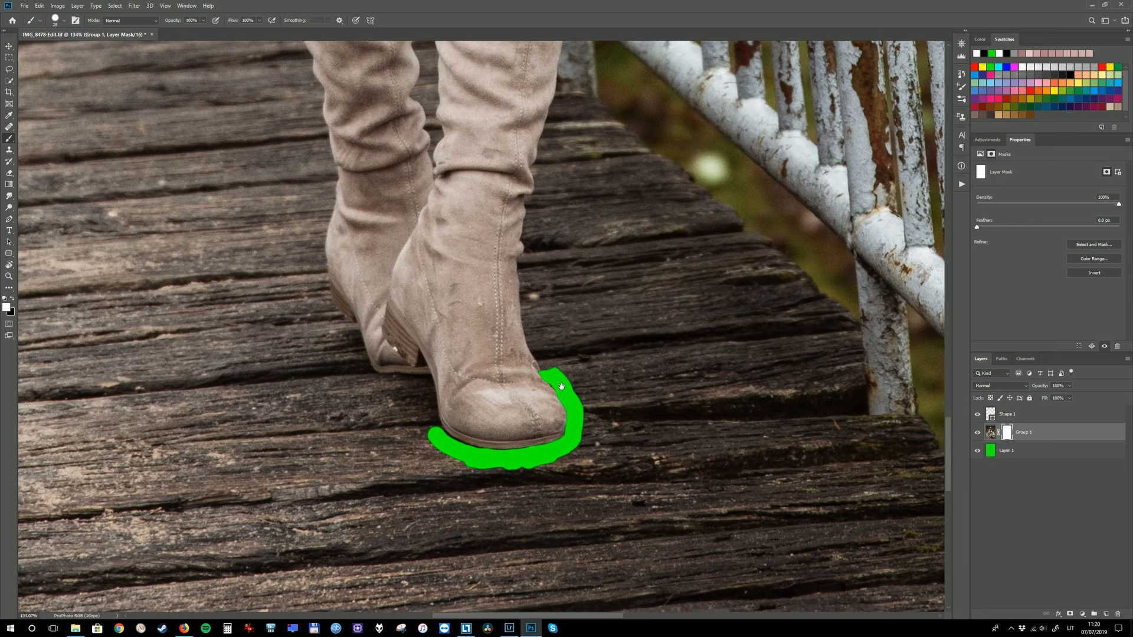
left_click_drag(560, 394, 580, 354)
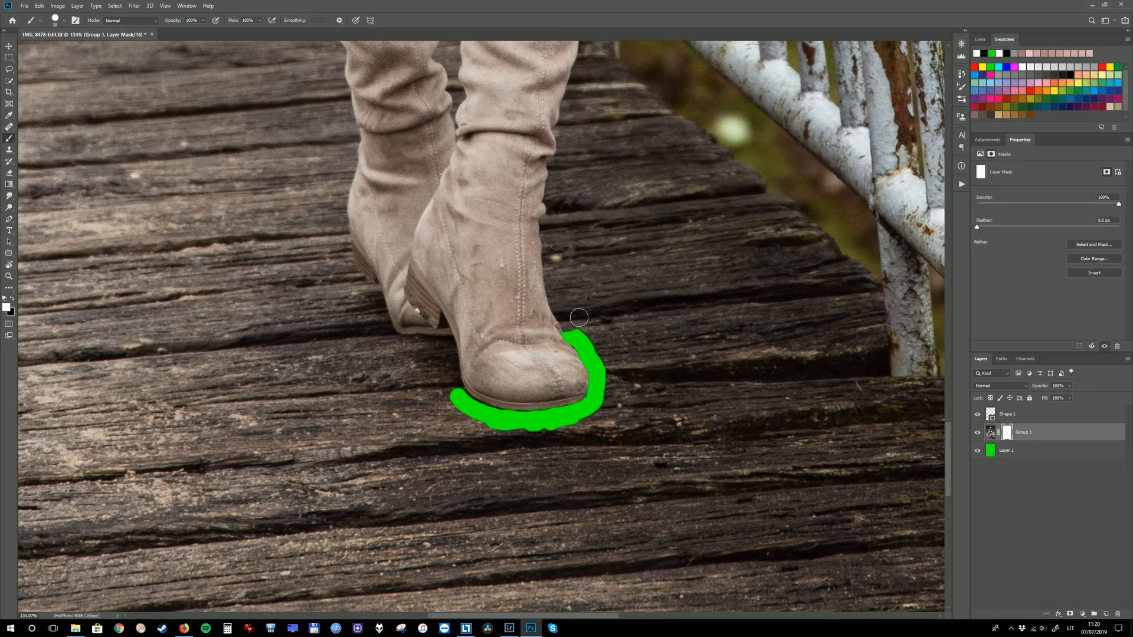
Paint black on the Group 1 layer mask in connected straight strokes along the rear boot's outer calf edge
mouse_move(401, 74)
left_mouse_down()
mouse_move(464, 230)
mouse_move(500, 373)
left_mouse_up()
left_click_drag(466, 144, 488, 294)
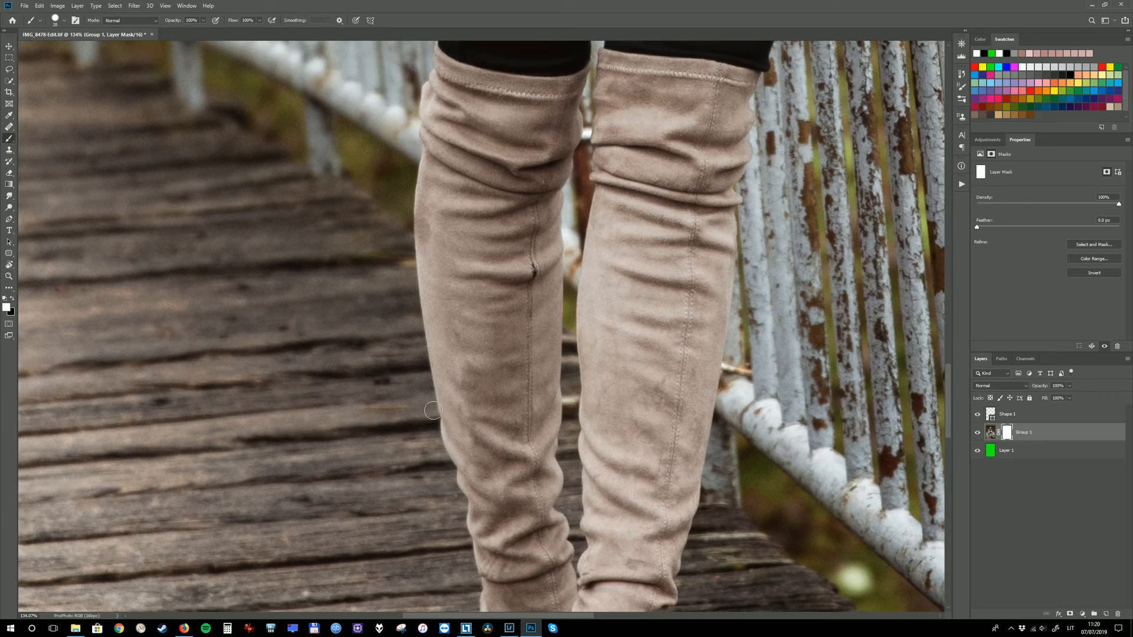
key("x")
left_click(431, 413)
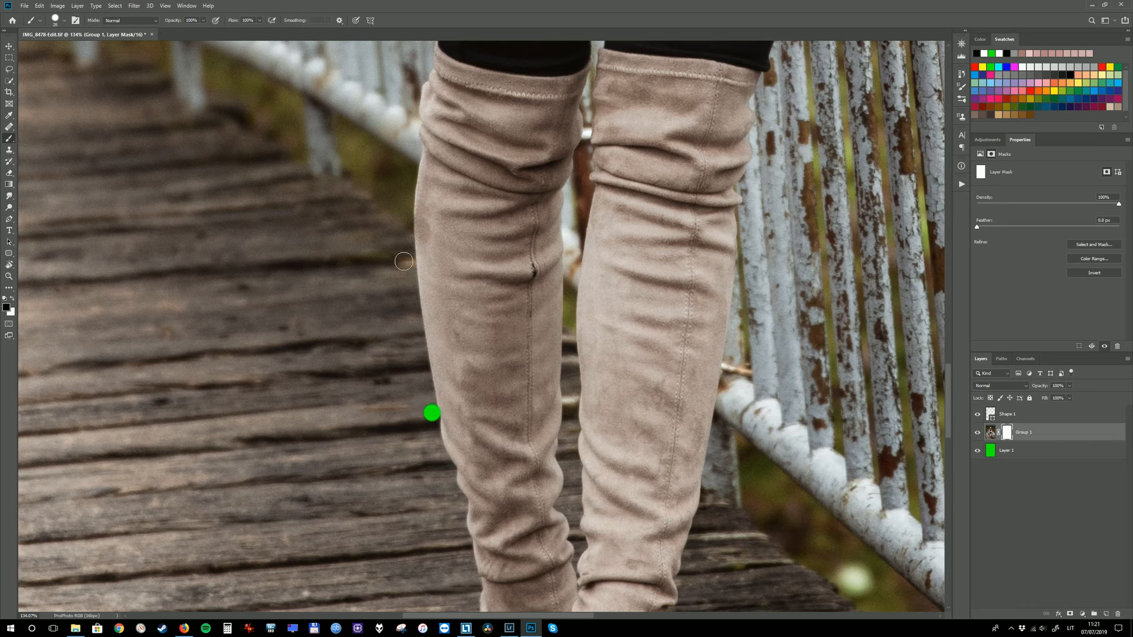
left_click(409, 295, "shift")
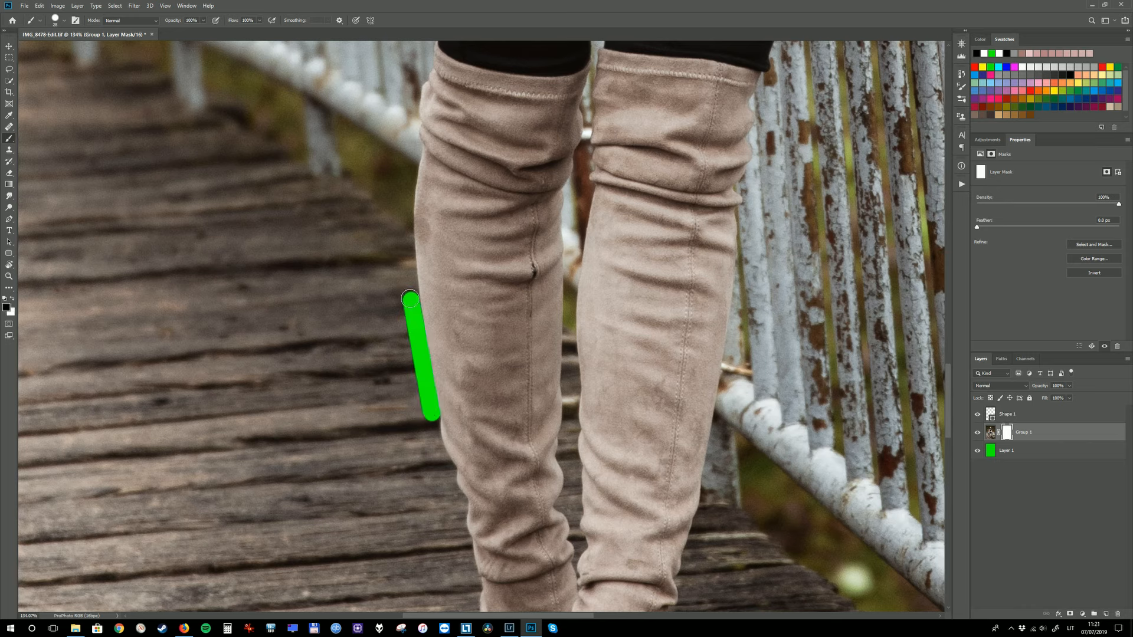
left_click(405, 215, "shift")
left_click(410, 173, "shift")
left_click(415, 143, "shift")
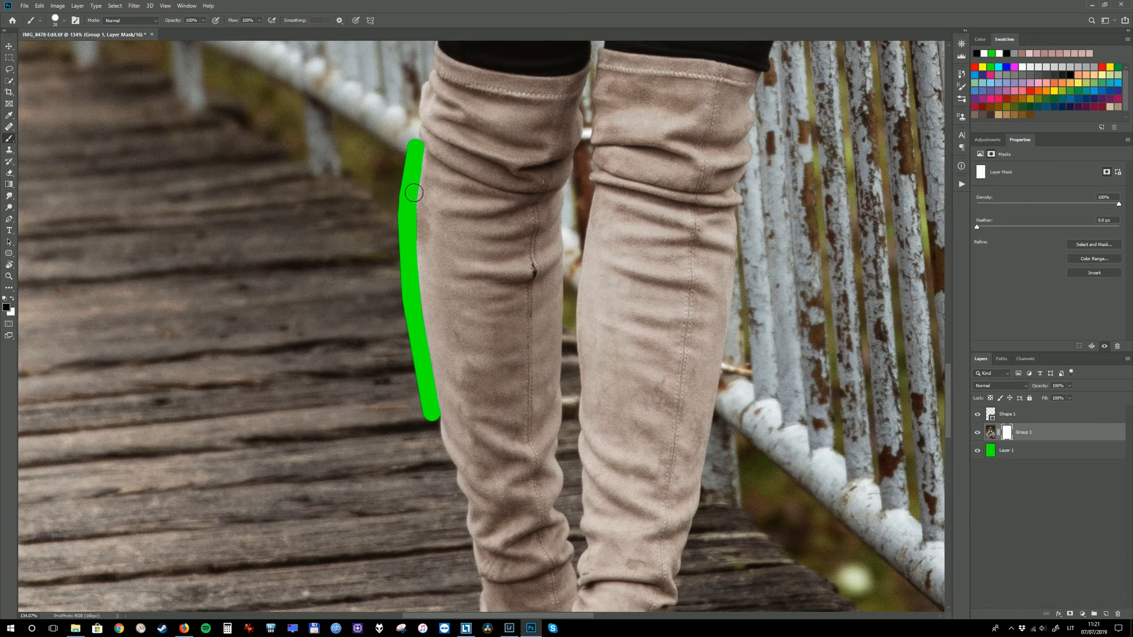
Inspect the masked calf edge up close and paint white over it on the Group 1 layer mask to restore the image
scroll(417, 218, "up", 5)
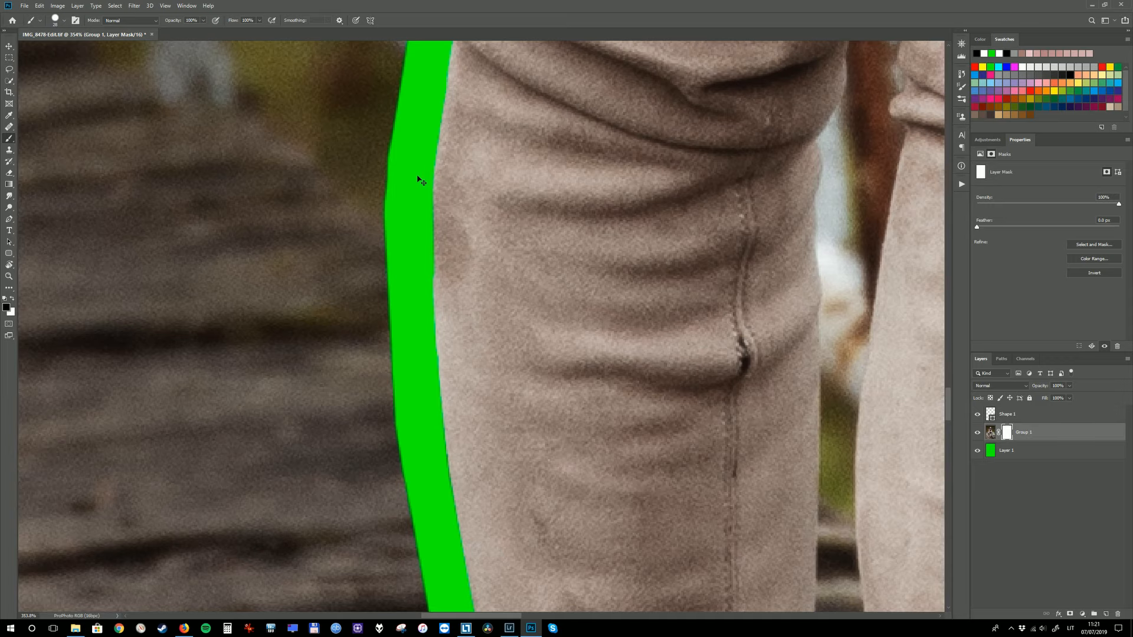
scroll(471, 252, "down", 7)
left_click_drag(487, 267, 435, 279)
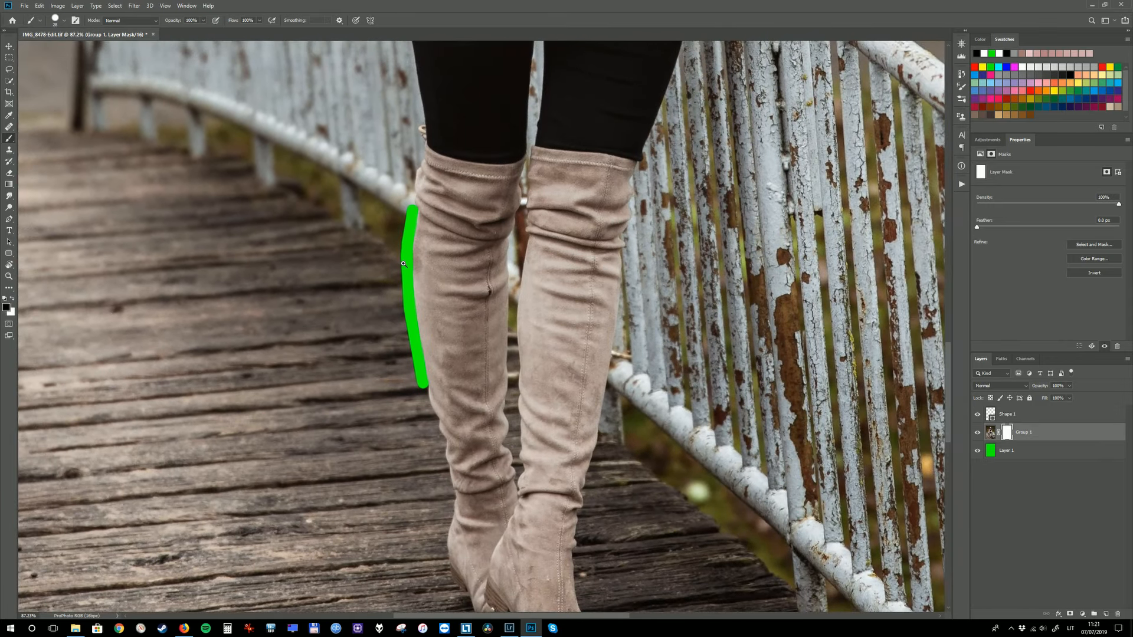
scroll(425, 247, "up", 3)
key("x")
mouse_move(419, 166)
left_mouse_down()
mouse_move(440, 472)
mouse_move(420, 413)
mouse_move(408, 267)
mouse_move(414, 156)
mouse_move(402, 268)
mouse_move(418, 395)
left_mouse_up()
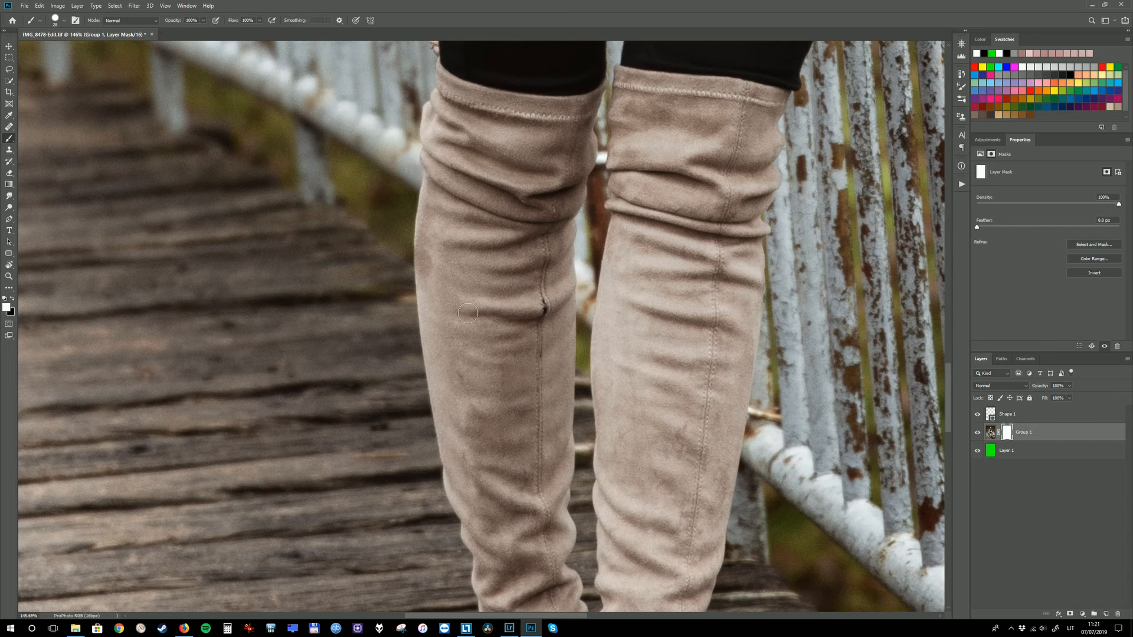
Trace a curved pen shape along the rear boot's outer calf edge, delete it, and fit the whole photo in view
key("p")
left_click(422, 179)
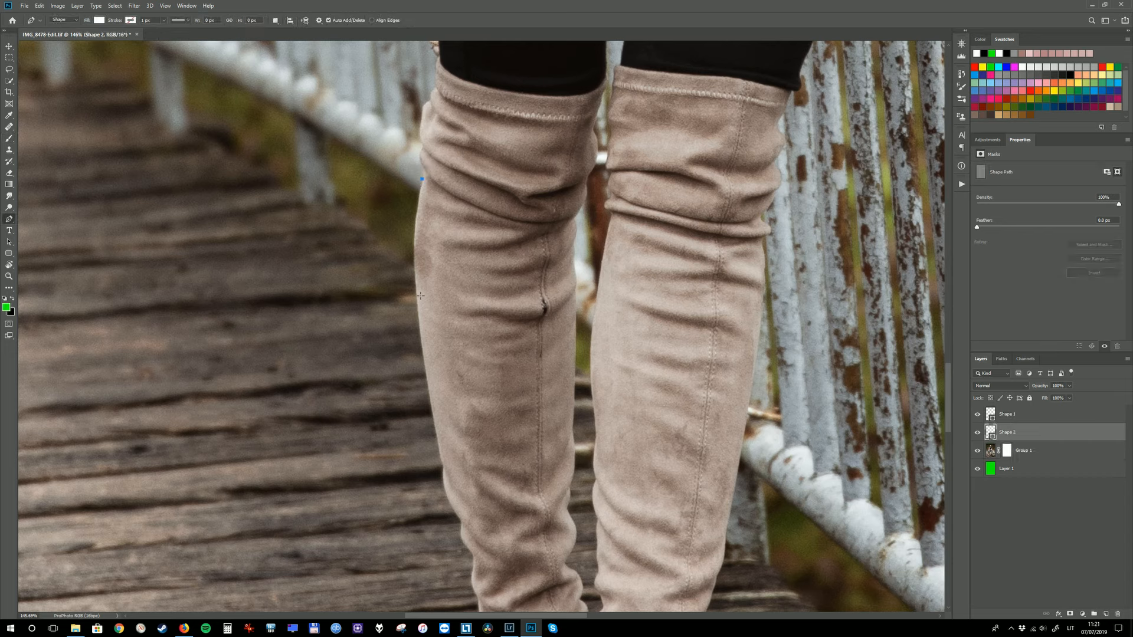
left_click_drag(418, 309, 427, 396)
left_click(442, 467)
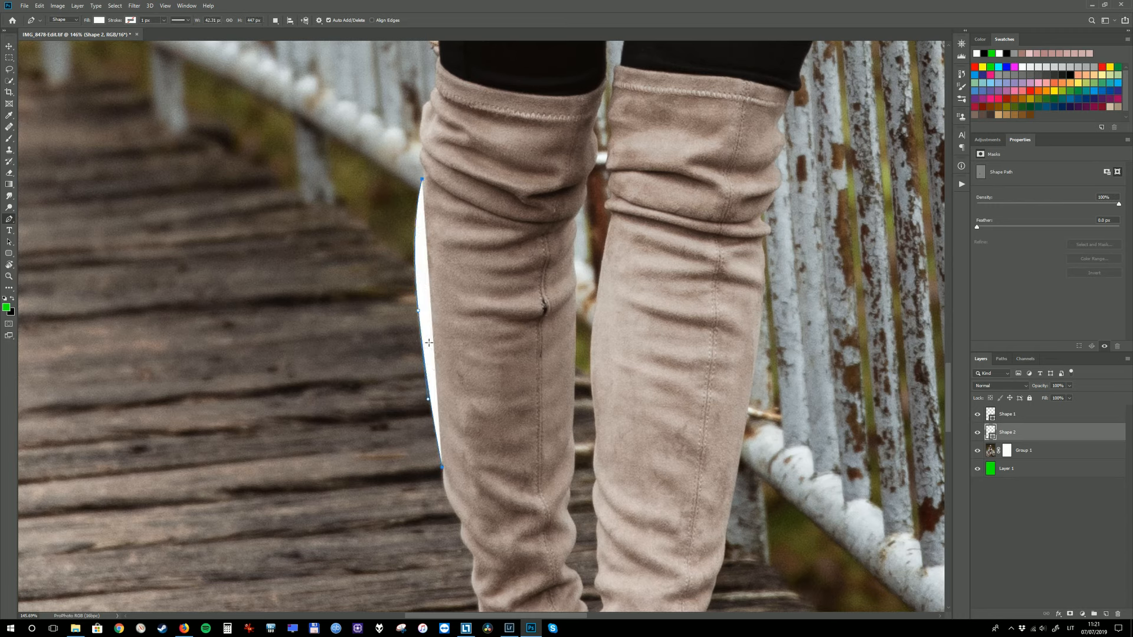
key("Delete")
key("Delete")
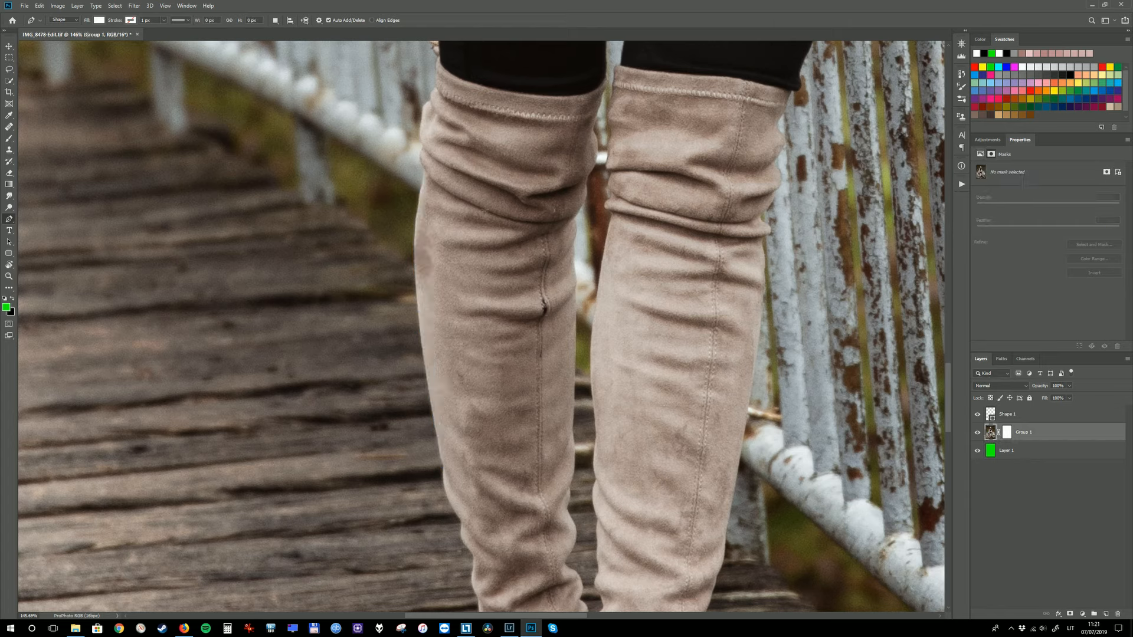
key("ctrl+0")
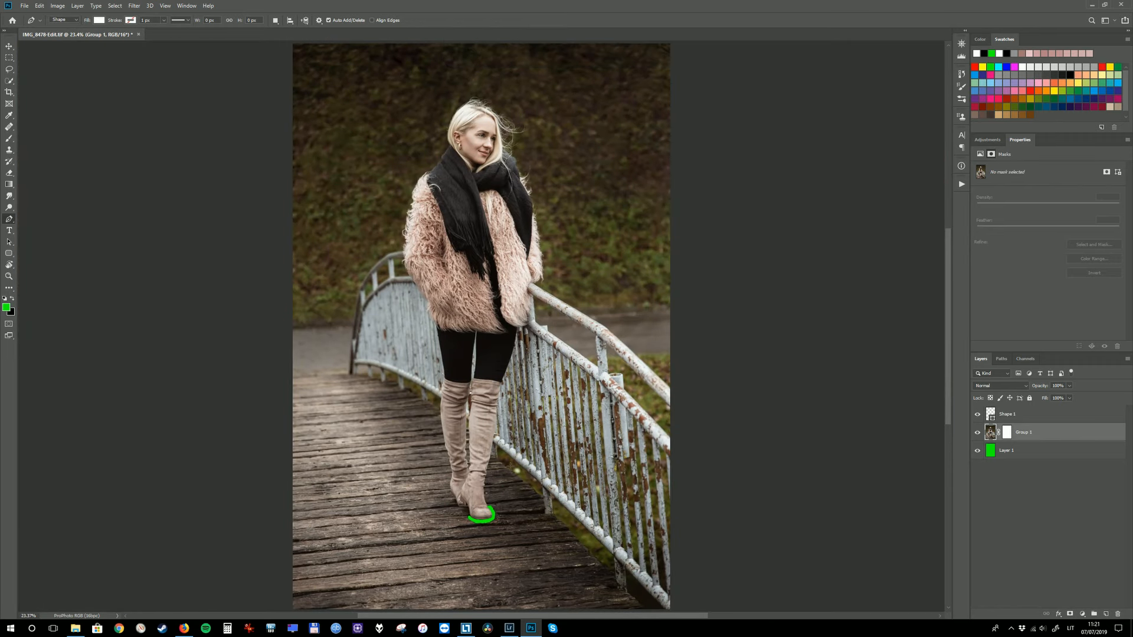
Paint white with the Brush tool on the Group 1 layer mask to restore the hidden area around the front boot's toe
key("b")
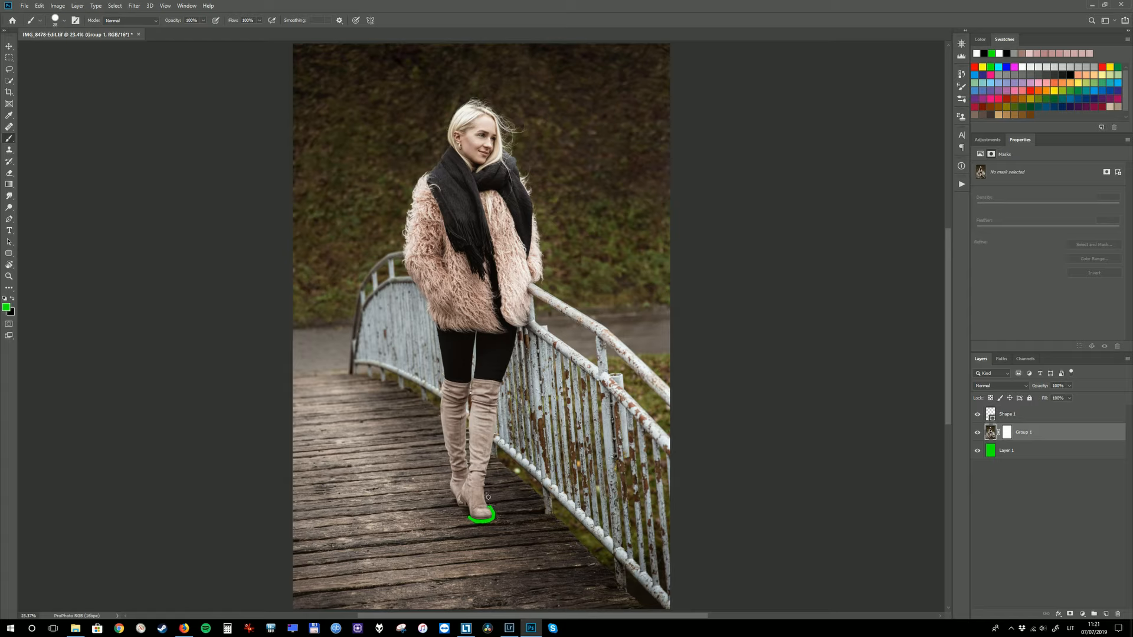
key("d")
mouse_move(494, 499)
left_mouse_down()
mouse_move(460, 504)
mouse_move(501, 500)
left_mouse_up()
key("ctrl+z")
left_click(1007, 432)
left_click_drag(491, 511, 458, 500)
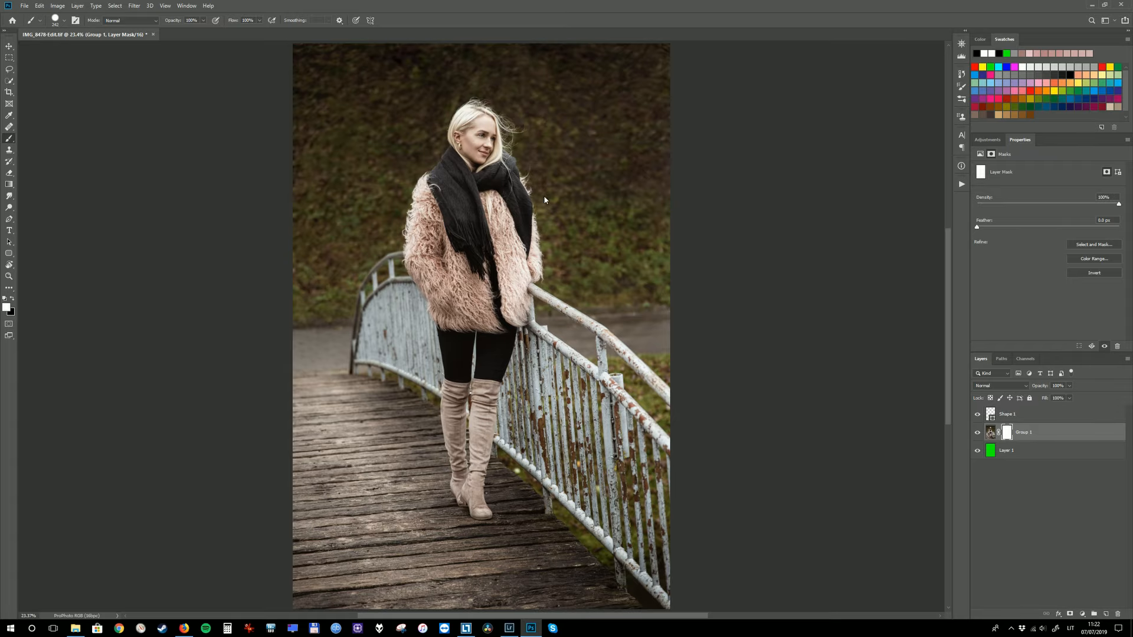
Examine the boot tops and trouser edges against the railing up close, and the woman's whole figure
scroll(493, 331, "up", 5)
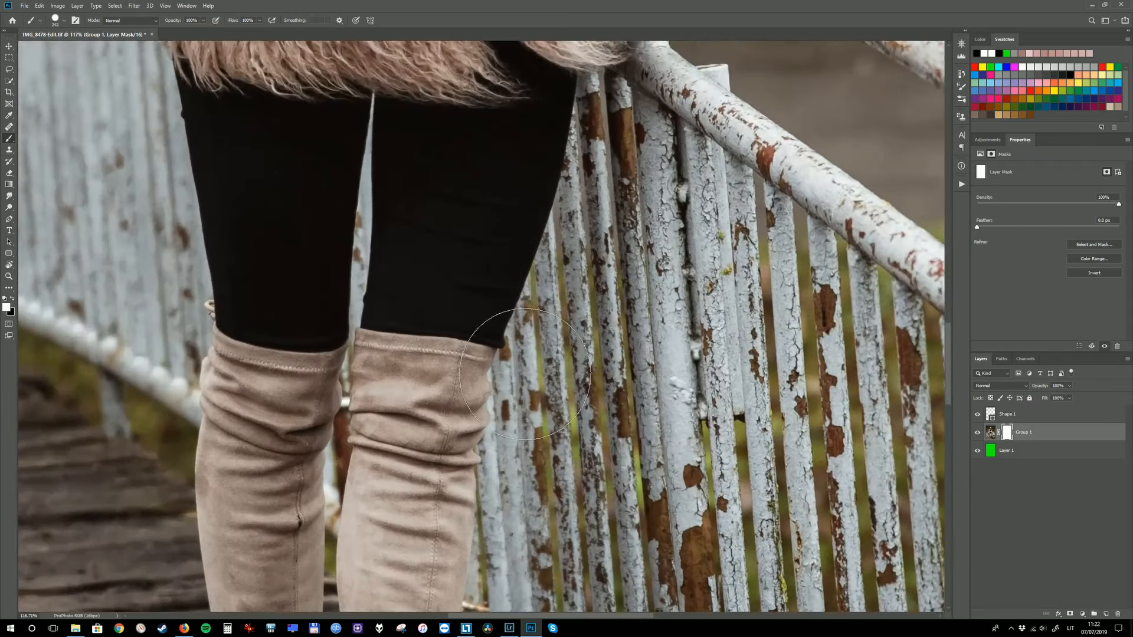
left_click_drag(522, 383, 469, 375)
mouse_move(606, 207)
left_mouse_down()
mouse_move(568, 244)
mouse_move(546, 396)
left_mouse_up()
scroll(566, 302, "up", 3)
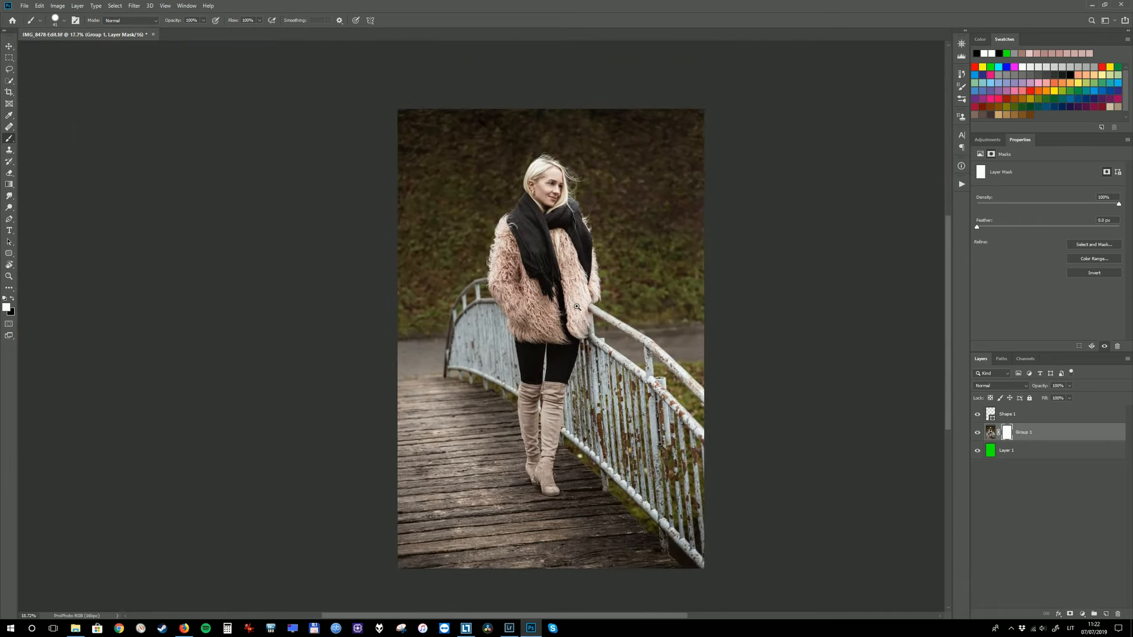
left_click_drag(584, 306, 571, 275)
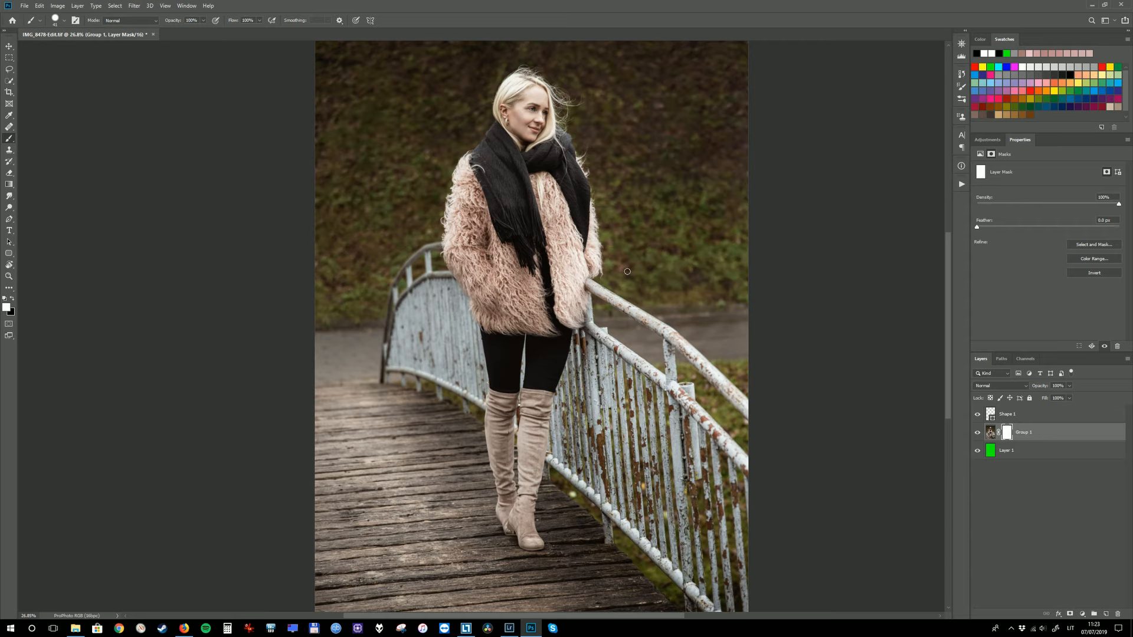
left_click_drag(627, 272, 600, 191)
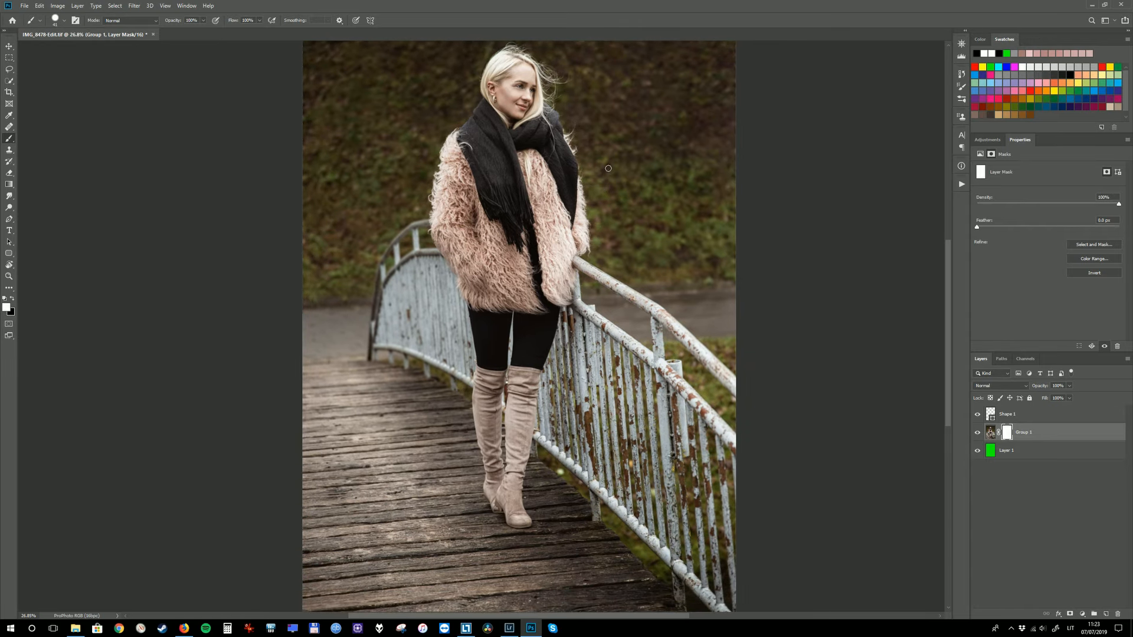
Swap the mask painting colour between white and black twice, ending on white
key("x")
key("x")
key("x")
key("x")
Adjust the mask brush size against the narrow gap between the legs above the boots
mouse_move(513, 355)
left_mouse_down()
mouse_move(539, 372)
mouse_move(556, 327)
mouse_move(536, 375)
mouse_move(510, 354)
left_mouse_up()
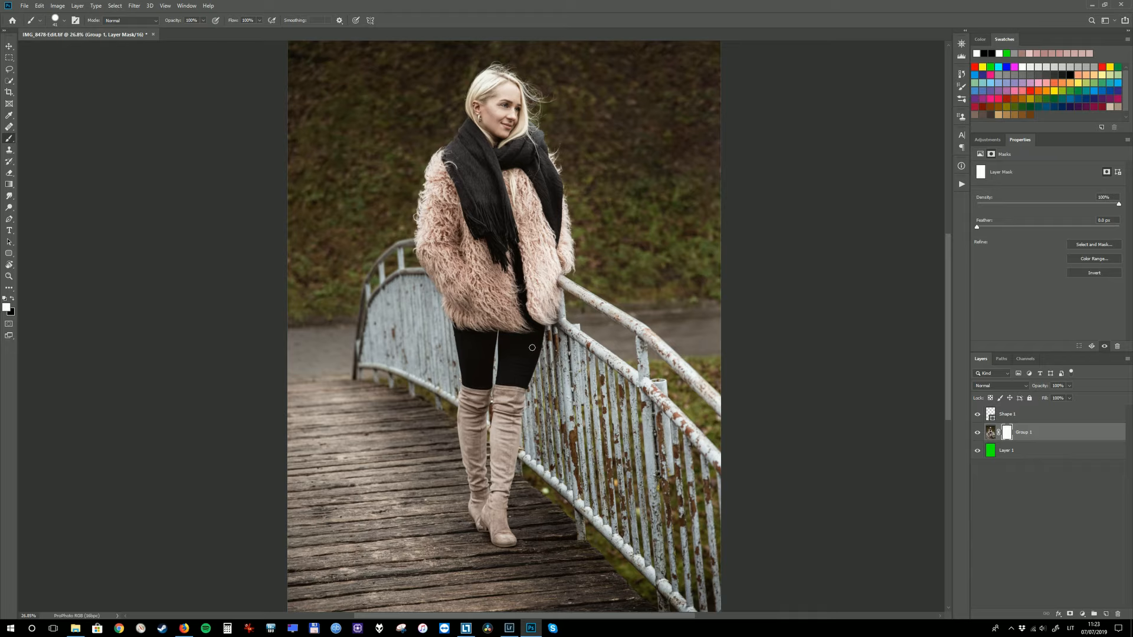
left_click_drag(599, 373, 614, 297)
left_click_drag(499, 293, 562, 319)
mouse_move(562, 319)
left_mouse_down()
mouse_move(611, 290)
mouse_move(642, 300)
left_mouse_up()
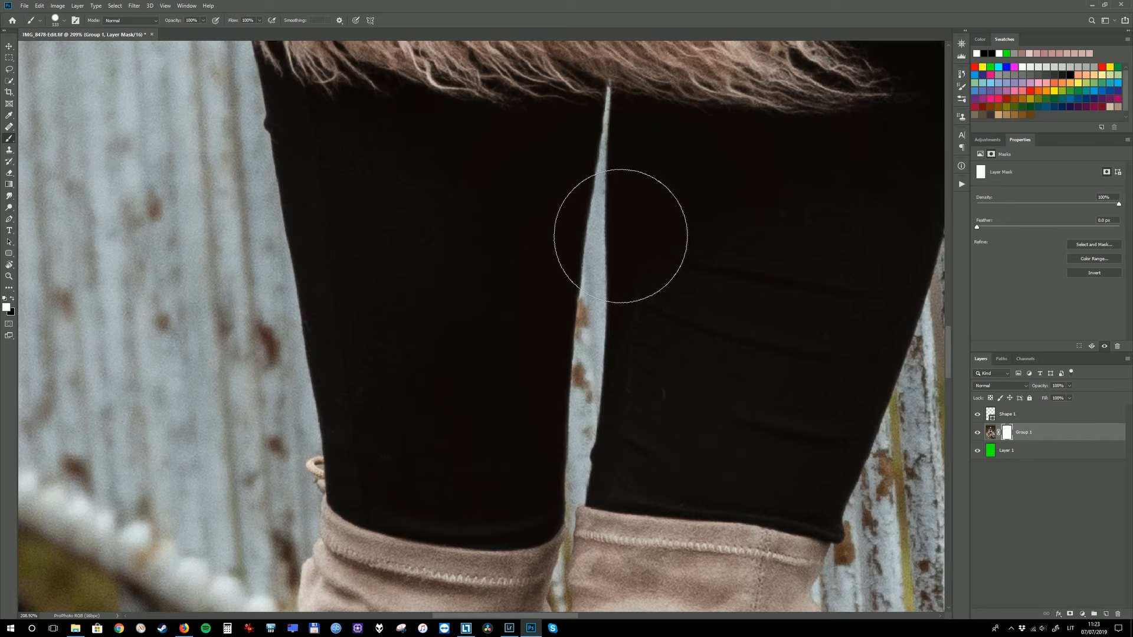
key("bracketleft")
key("bracketleft")
key("bracketleft")
key("bracketleft")
key("bracketleft")
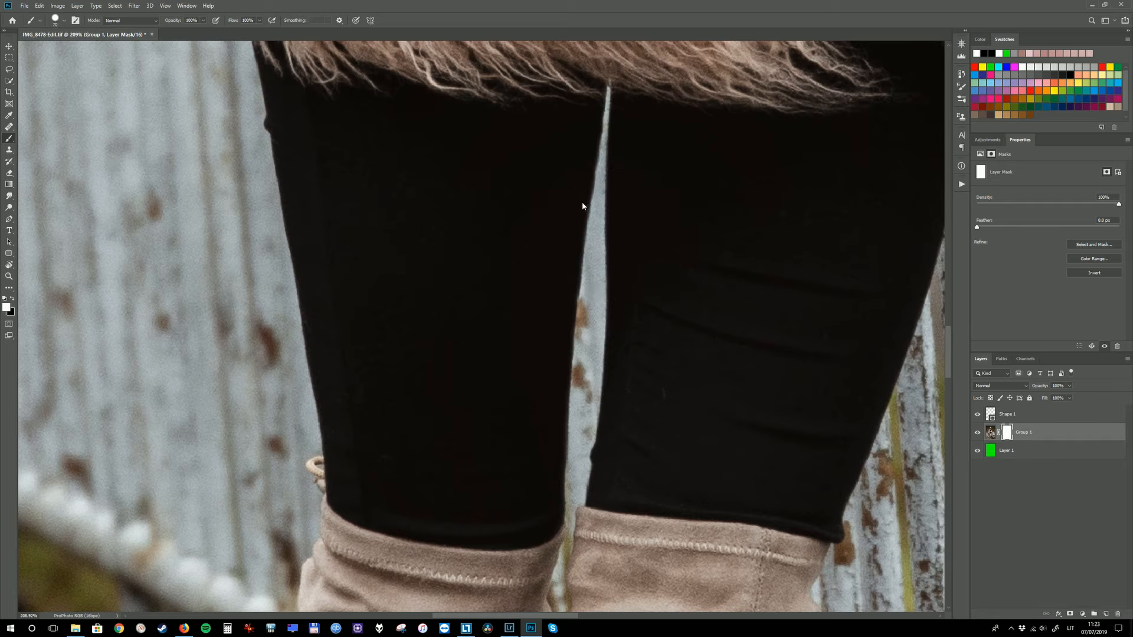
key("bracketleft")
key("bracketright")
key("bracketright")
key("bracketright")
key("bracketright")
key("bracketright")
key("bracketright")
key("bracketright")
key("bracketright")
left_click_drag(581, 269, 536, 314)
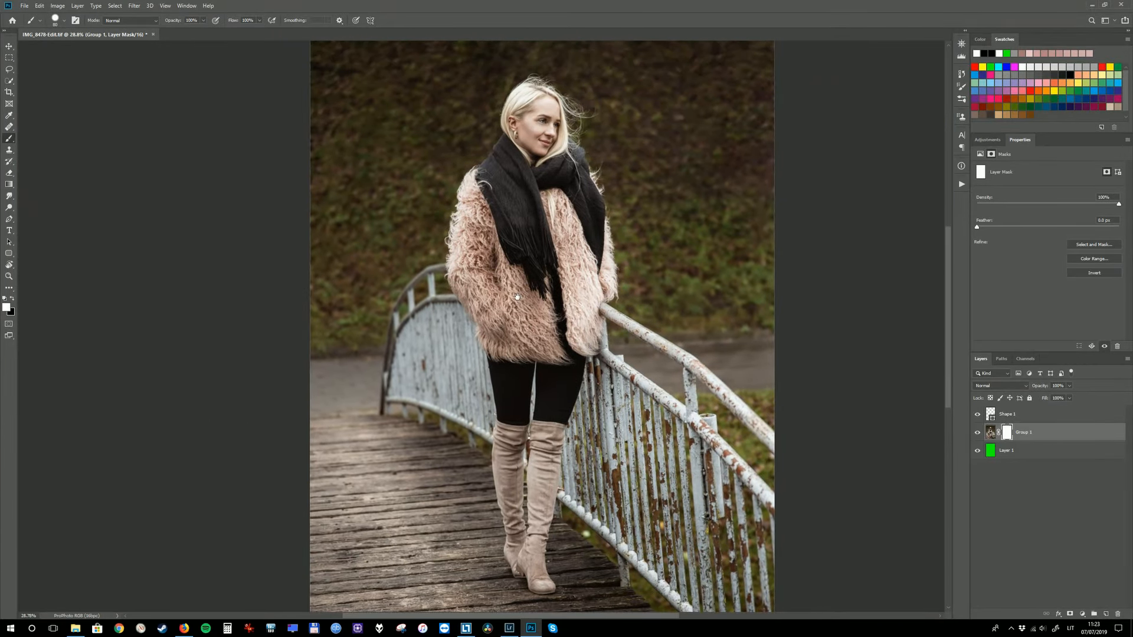
left_click_drag(516, 298, 519, 295)
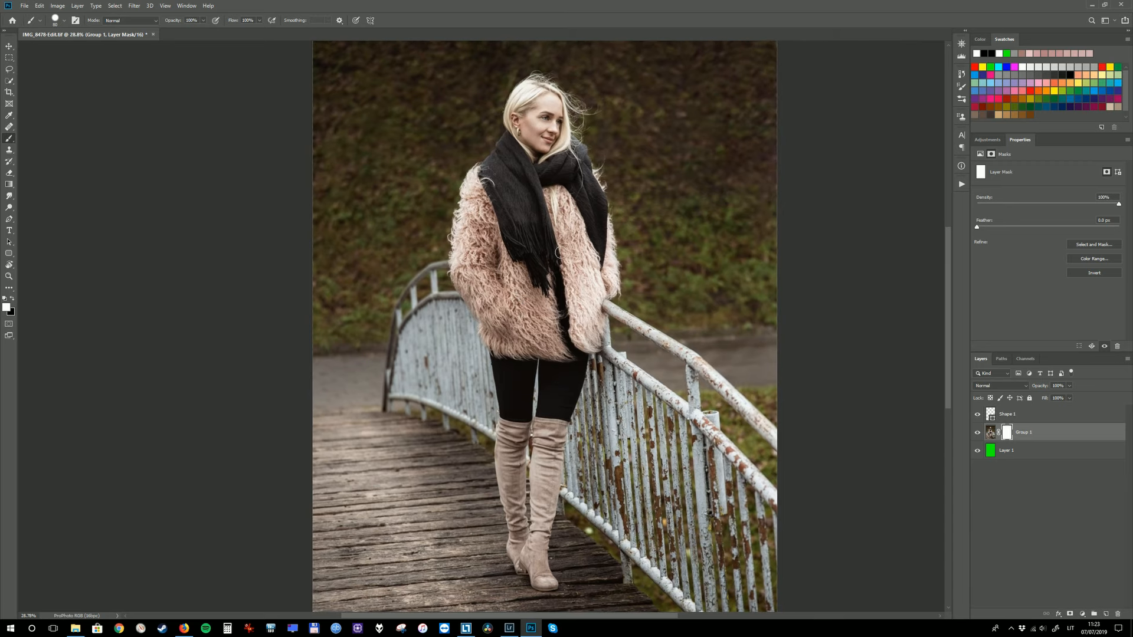